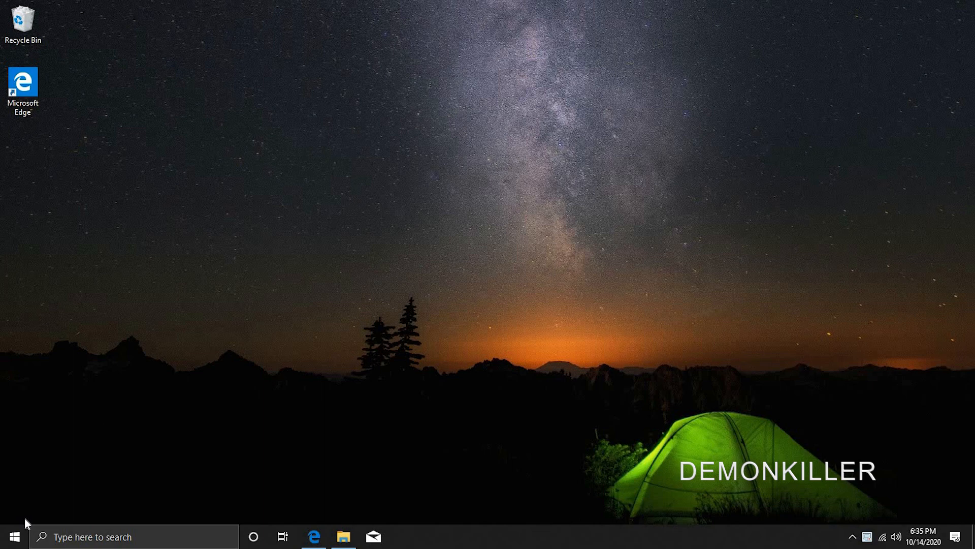
# - Open the drive "empty drive with no content (D:)" in a maximized File Explorer window
pyautogui.press('super+e')
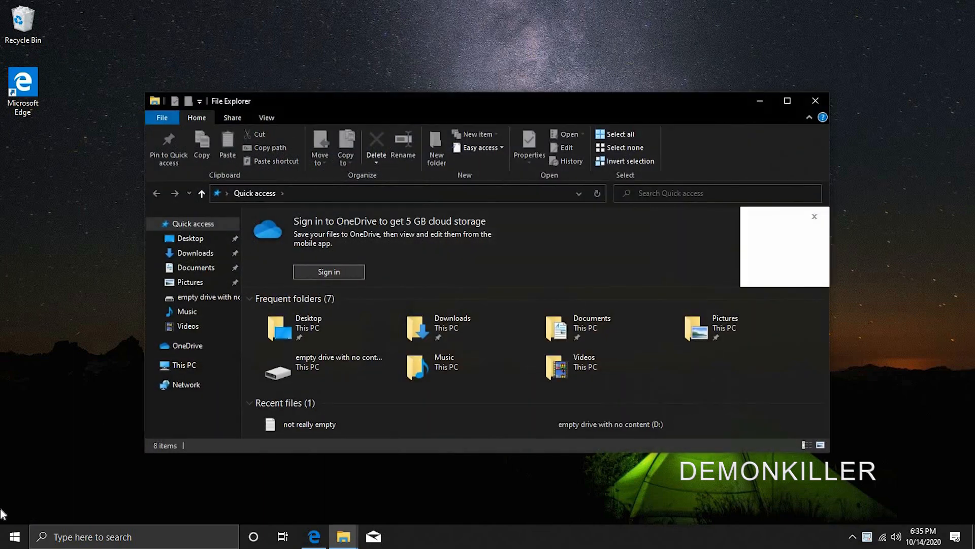
pyautogui.click(232, 373)
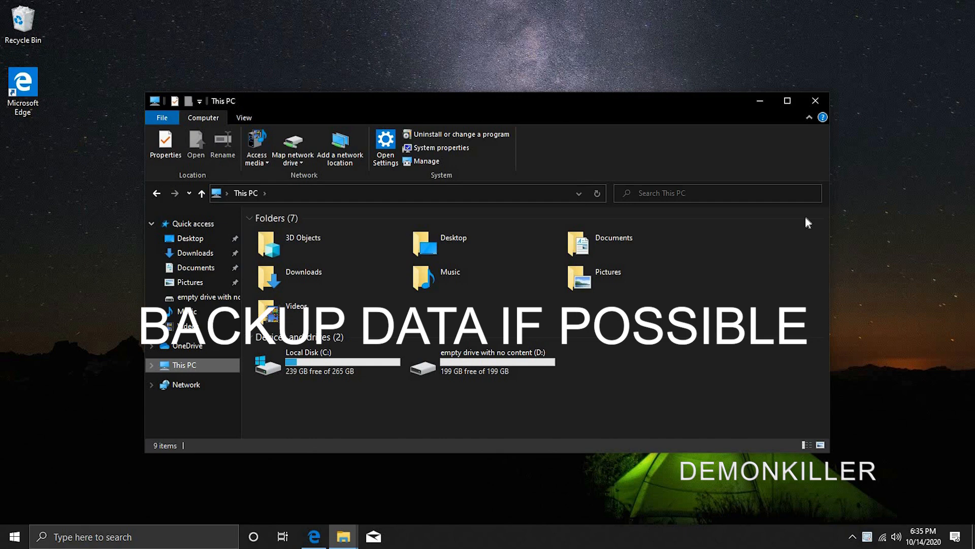
pyautogui.click(788, 101)
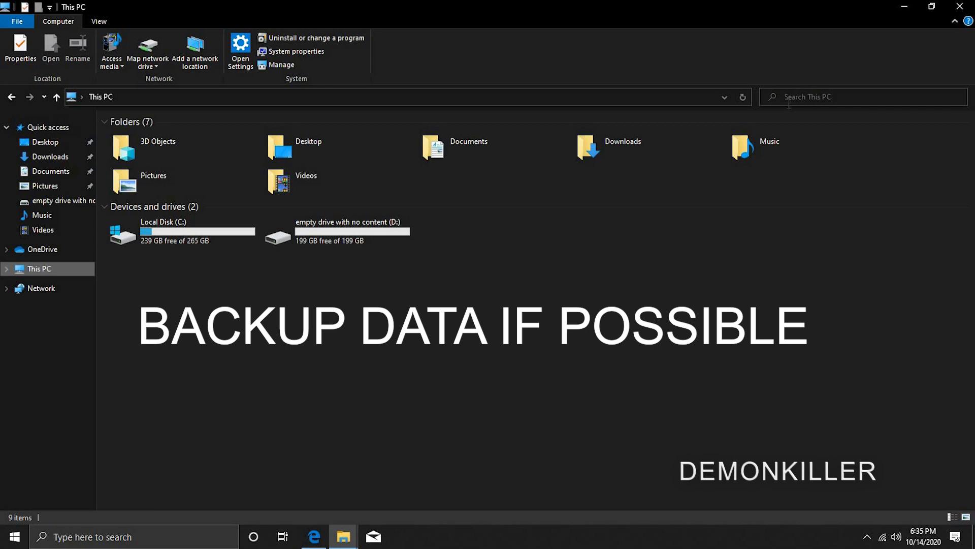
pyautogui.click(365, 242)
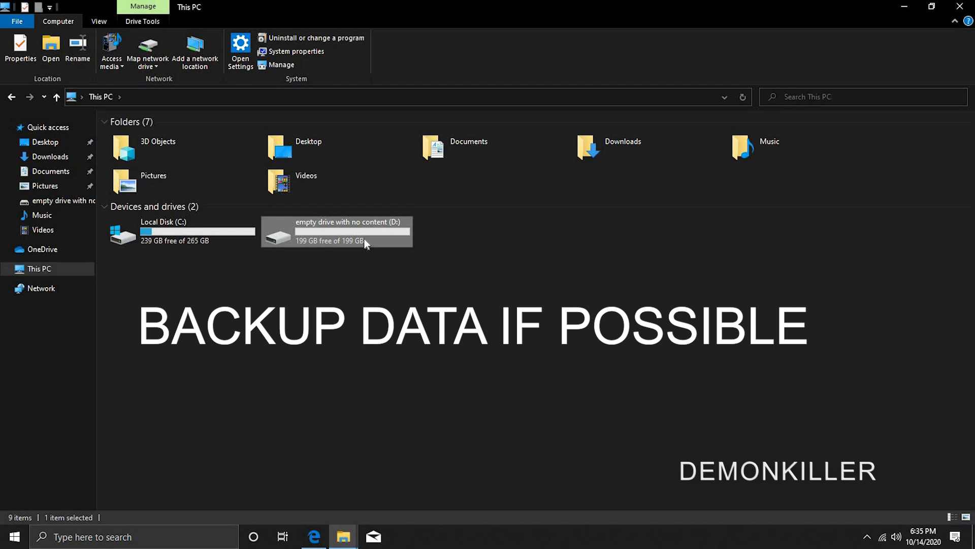
pyautogui.doubleClick(366, 243)
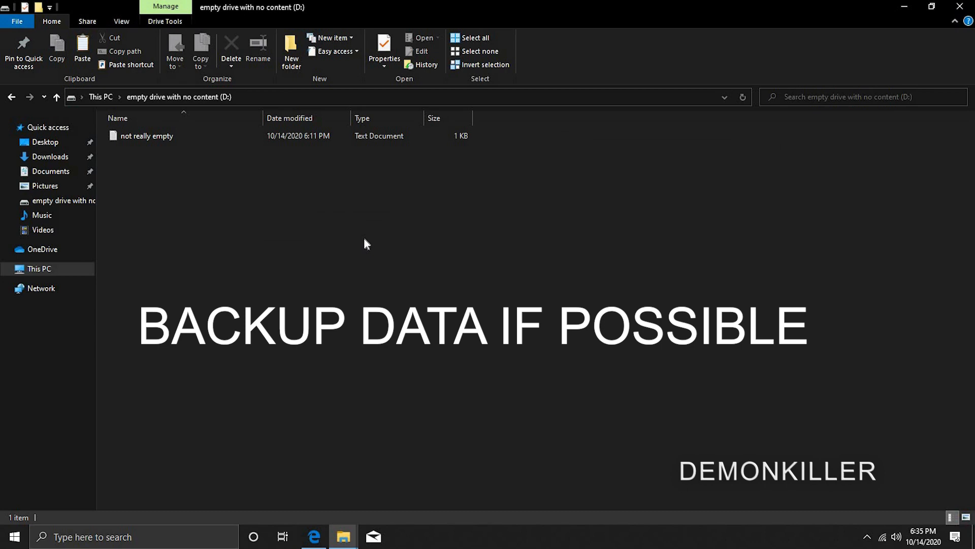
# - View the contents of the "not really empty" text document, then close it and File Explorer
pyautogui.hotkey('ctrl', 'a')
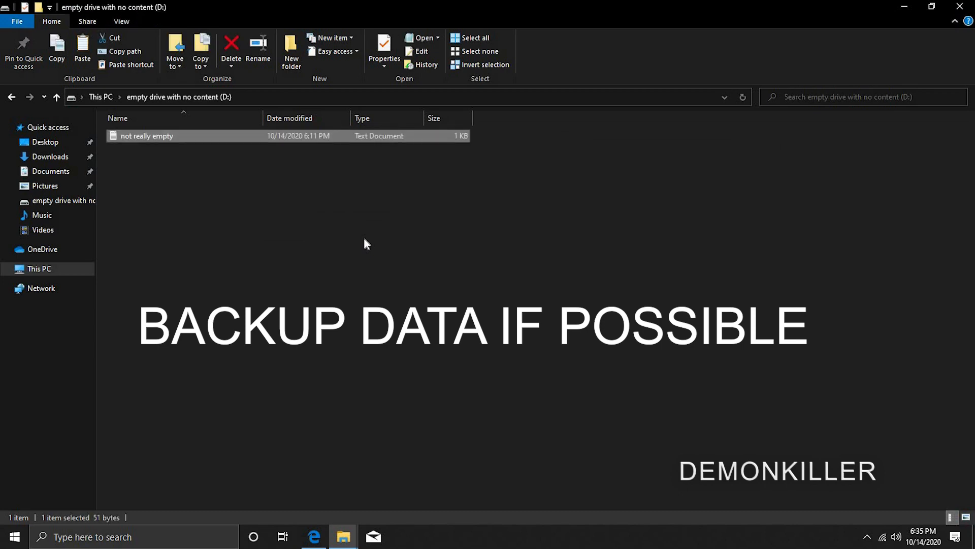
pyautogui.press('Return')
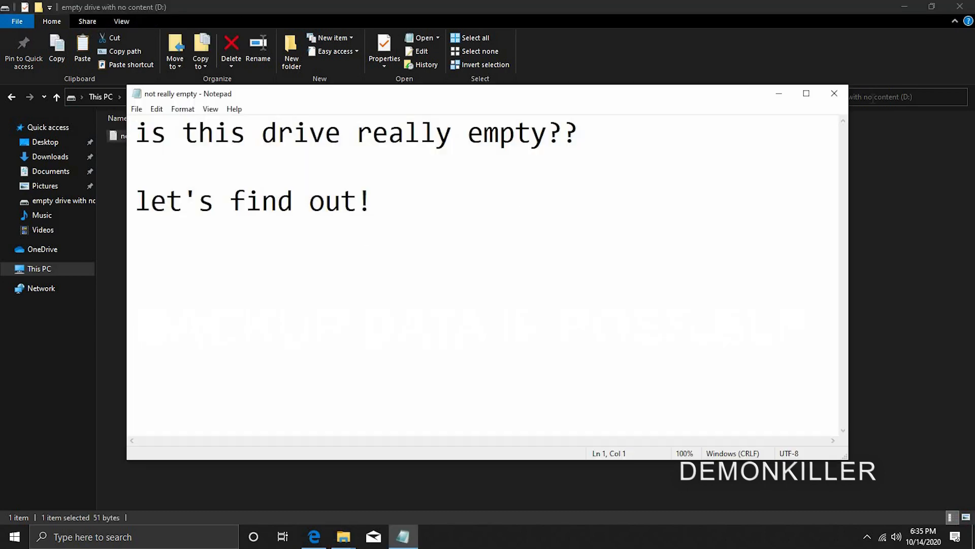
pyautogui.click(841, 95)
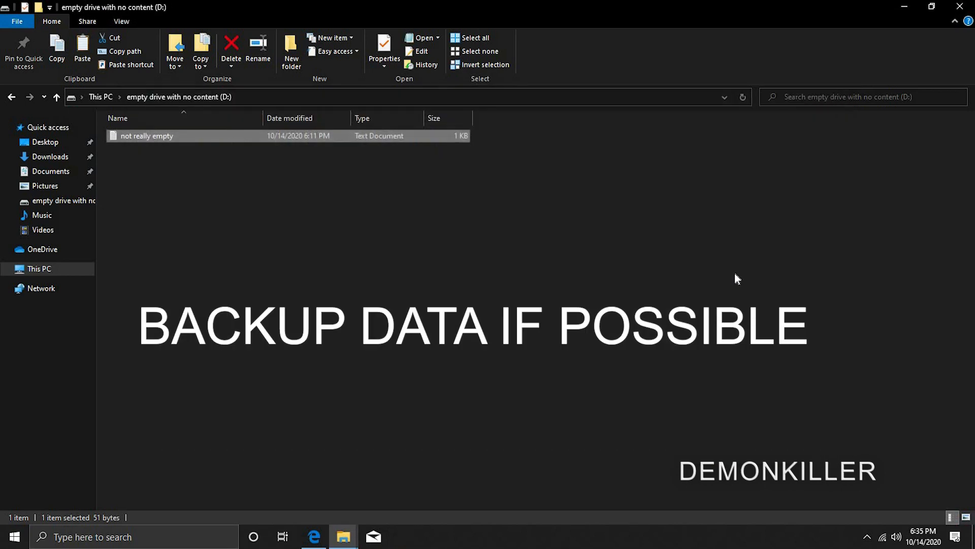
pyautogui.hotkey('alt', 'Up')
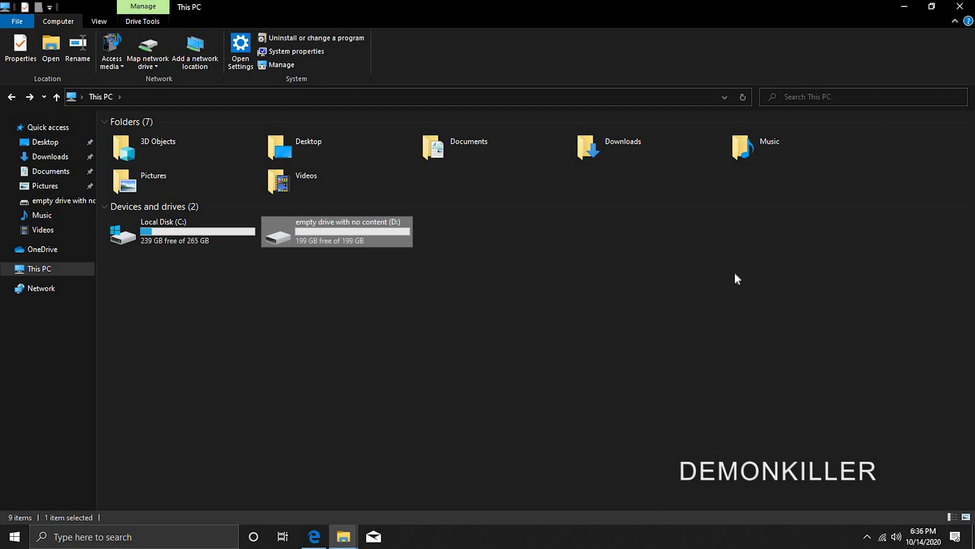
pyautogui.click(960, 6)
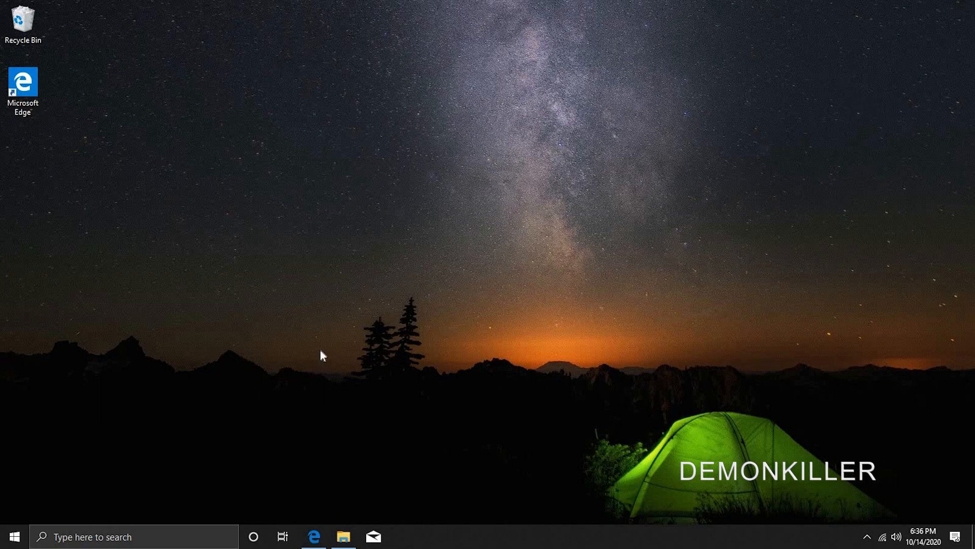
# - Switch to Microsoft Edge, open the Ubuntu 20.04.1 LTS (Focal Fossa) release page, and request then cancel the 64-bit PC (AMD64) desktop image download
pyautogui.click(309, 538)
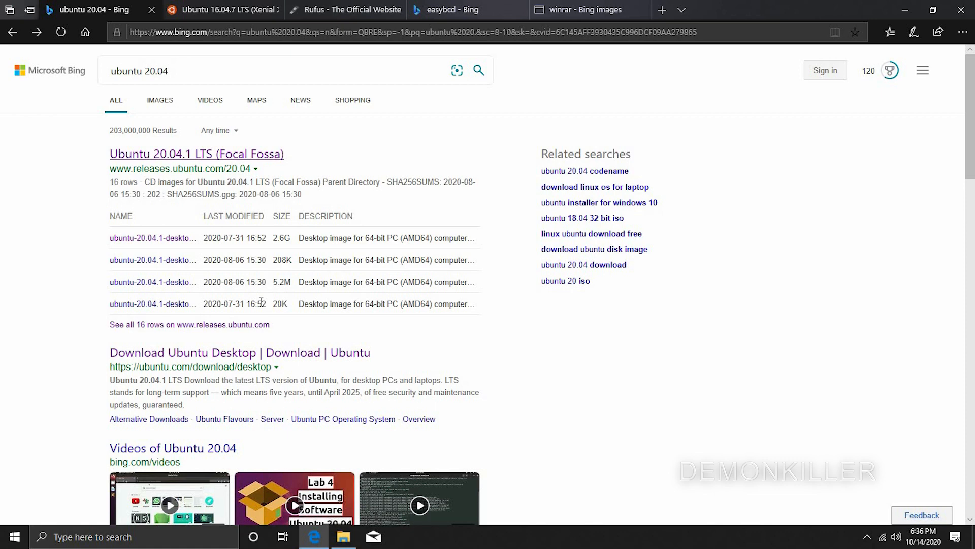
pyautogui.click(131, 160)
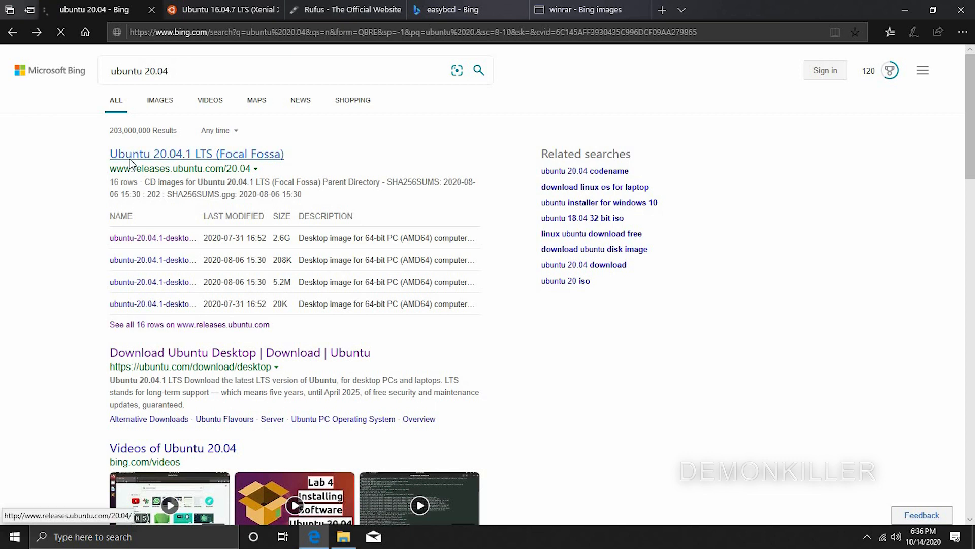
pyautogui.scroll(-3, 254, 214)
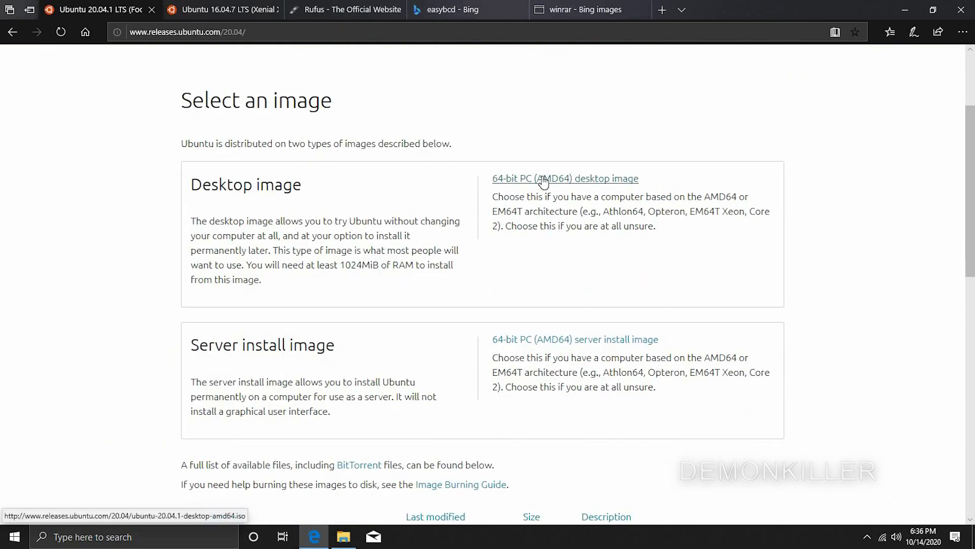
pyautogui.click(543, 179)
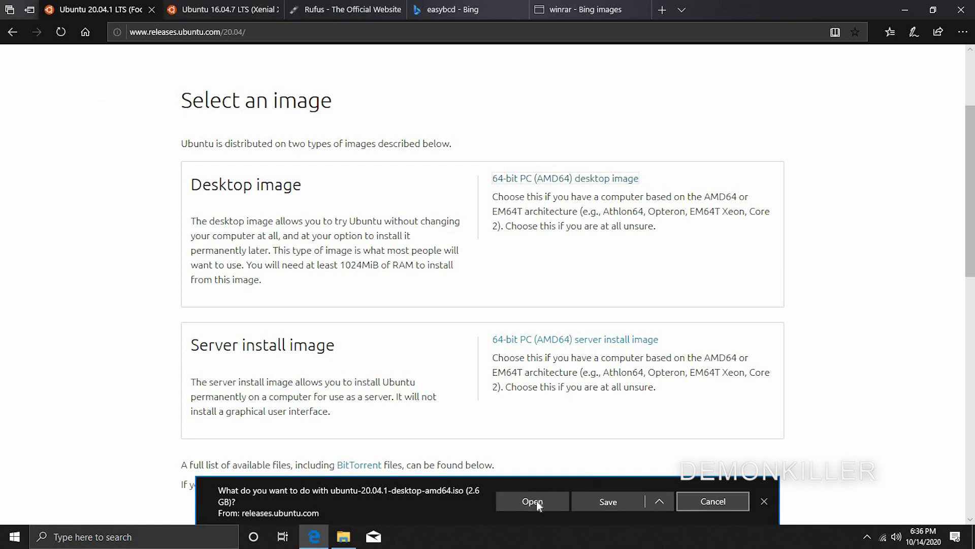
pyautogui.click(686, 501)
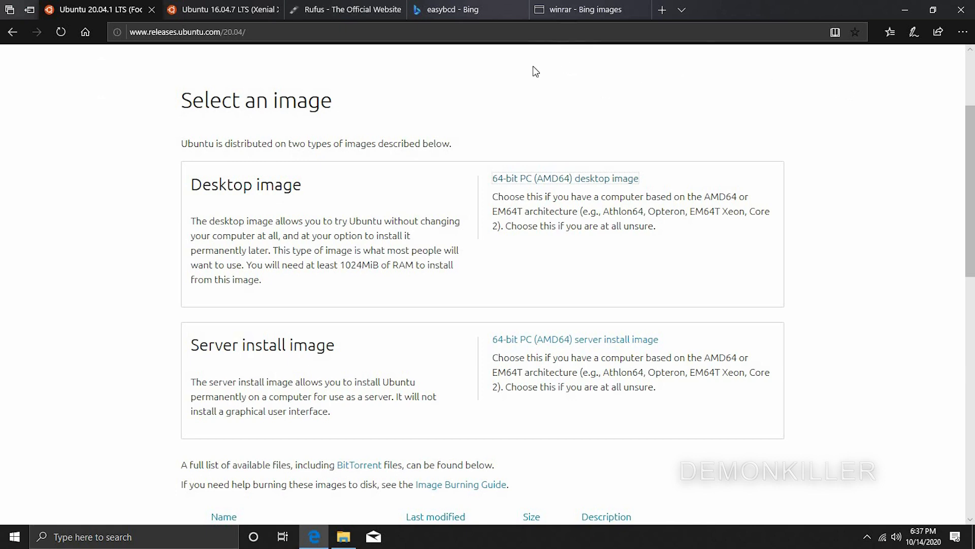
# - Check the ubuntu-20.04-desktop-amd64 disc image in File Explorer's Downloads folder and compare it with the WinRAR icon image open in Edge
pyautogui.click(343, 536)
pyautogui.click(252, 190)
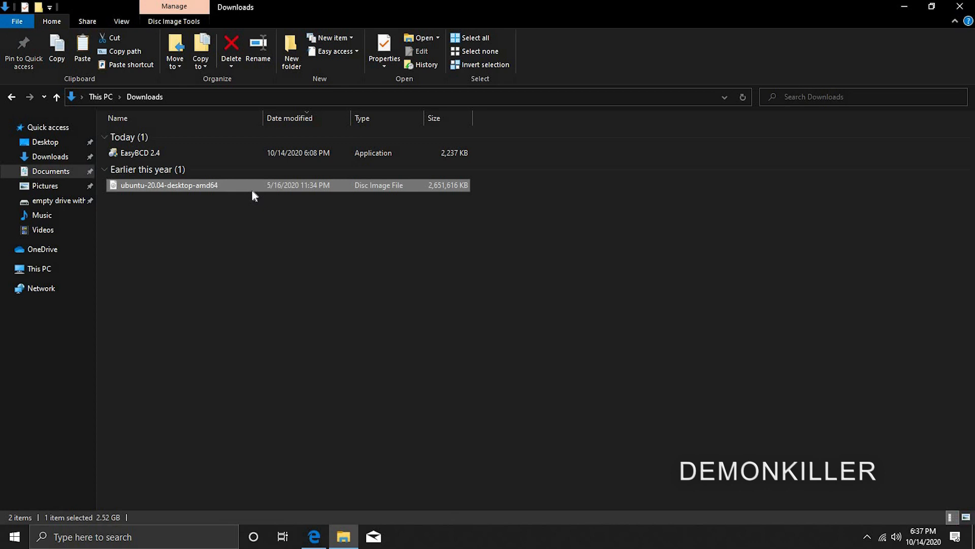
pyautogui.click(314, 536)
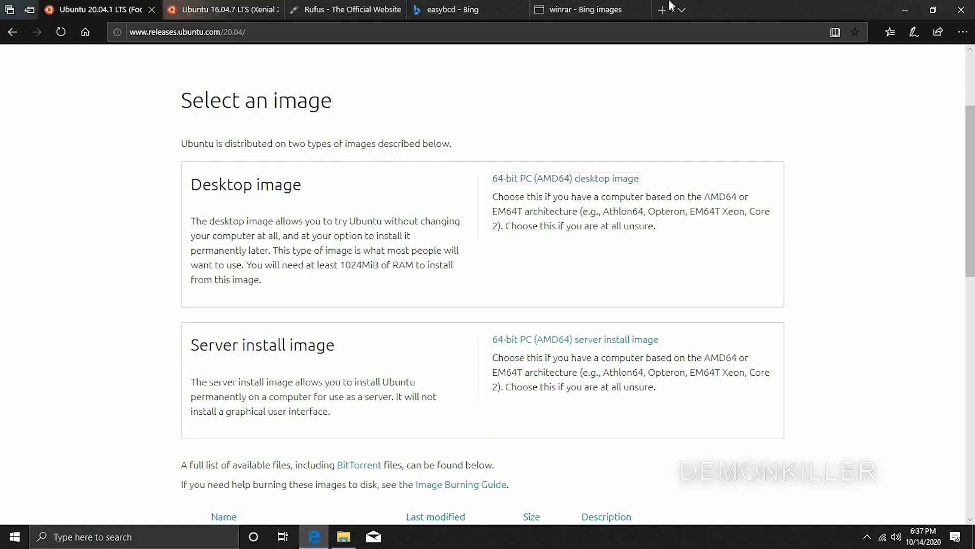
pyautogui.click(589, 9)
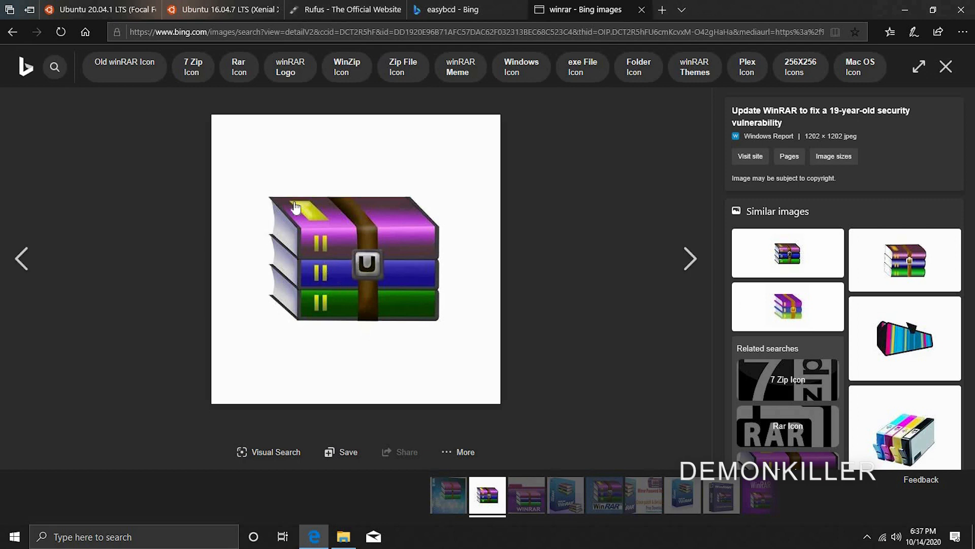
pyautogui.moveTo(96, 9)
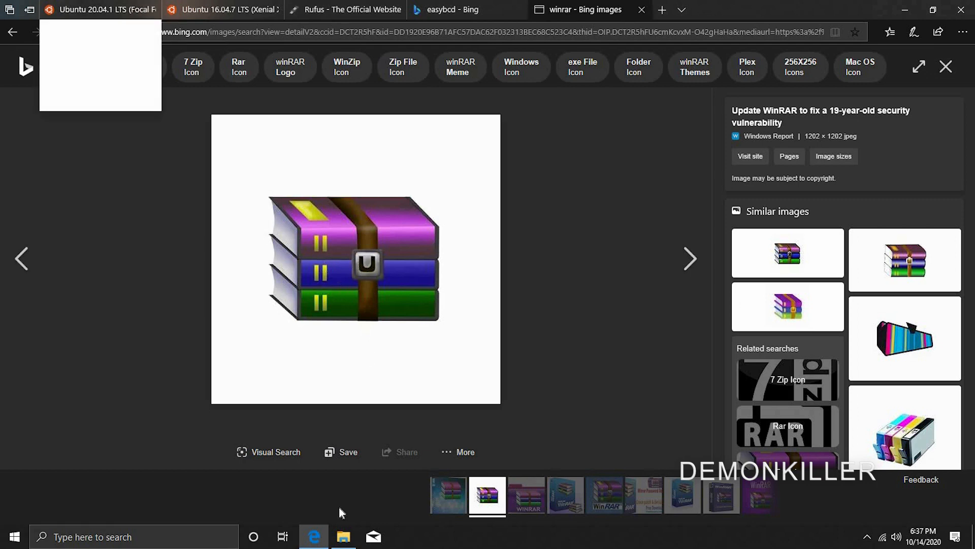
pyautogui.click(334, 539)
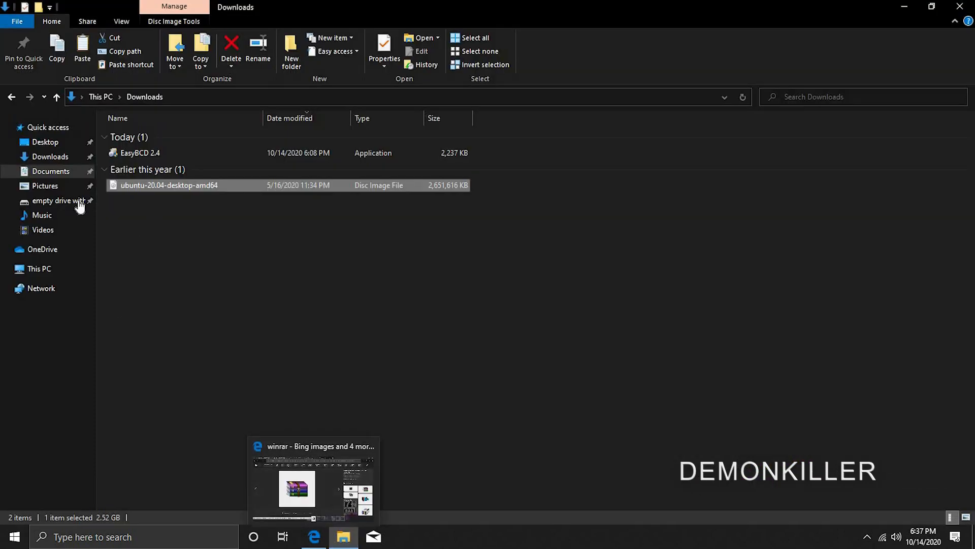
pyautogui.click(122, 202)
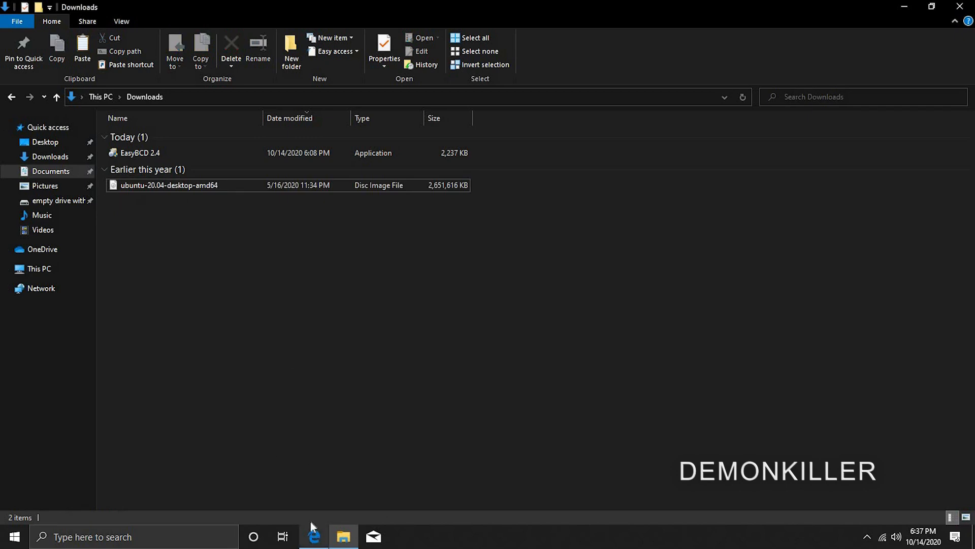
# - Return to Edge, show the Ubuntu 16.04.7 LTS release page, and request then cancel the 32-bit PC (i386) desktop image download
pyautogui.click(314, 537)
pyautogui.click(68, 7)
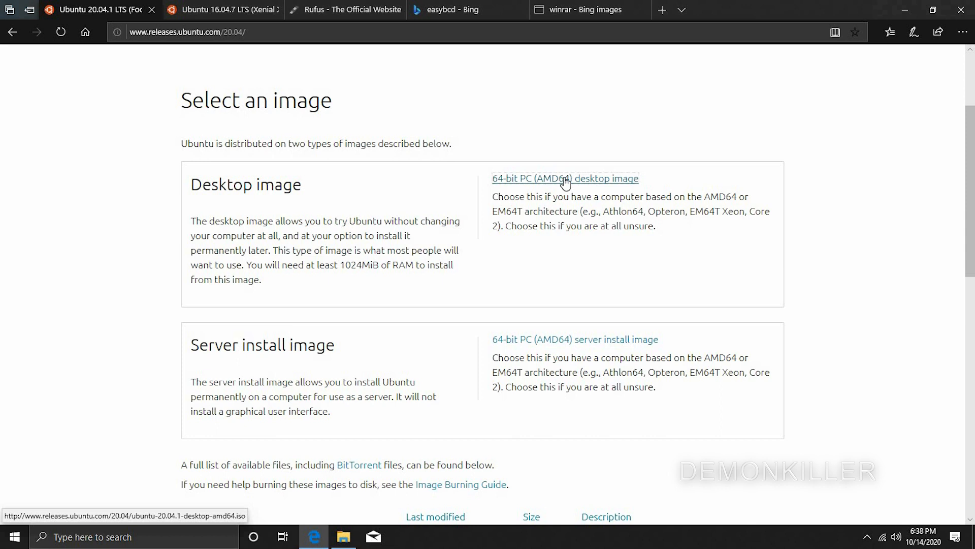
pyautogui.click(224, 9)
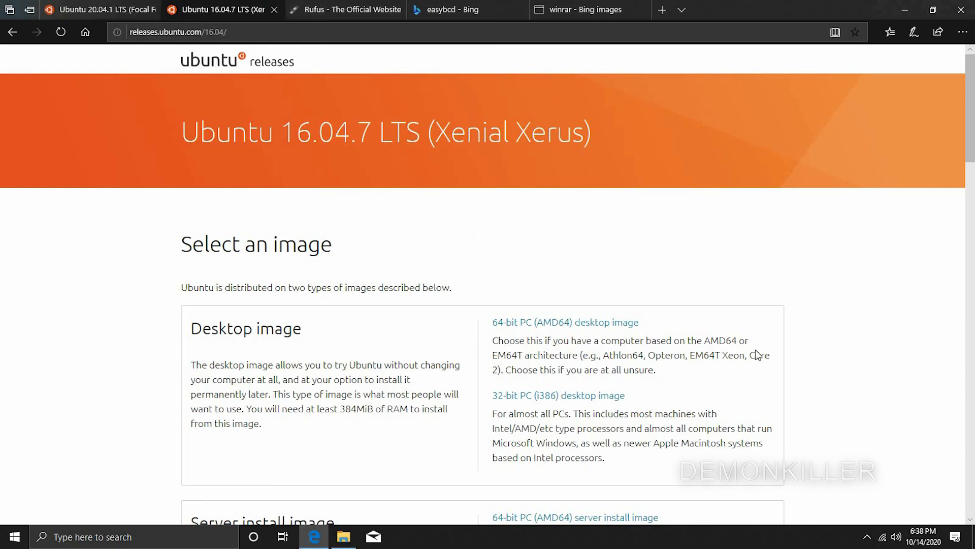
pyautogui.scroll(-3, 500, 266)
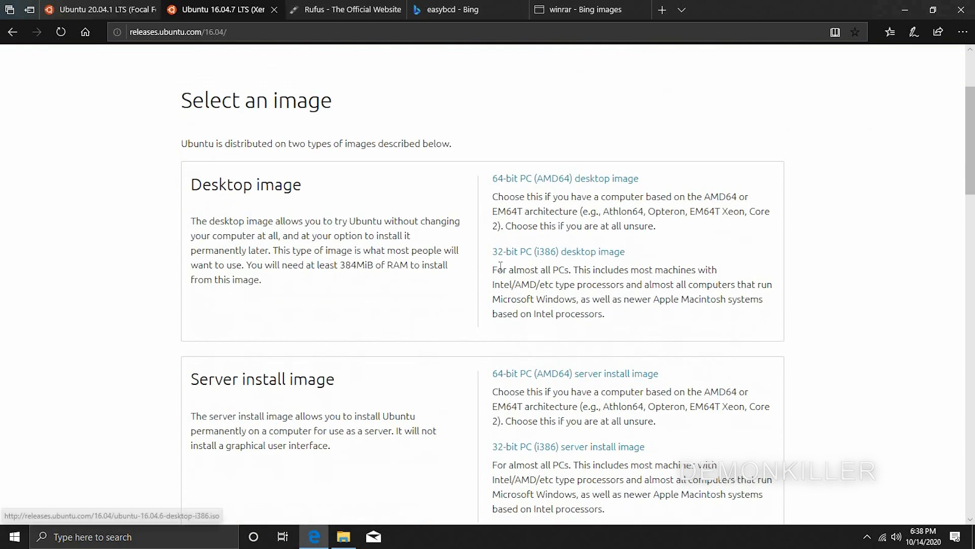
pyautogui.click(561, 256)
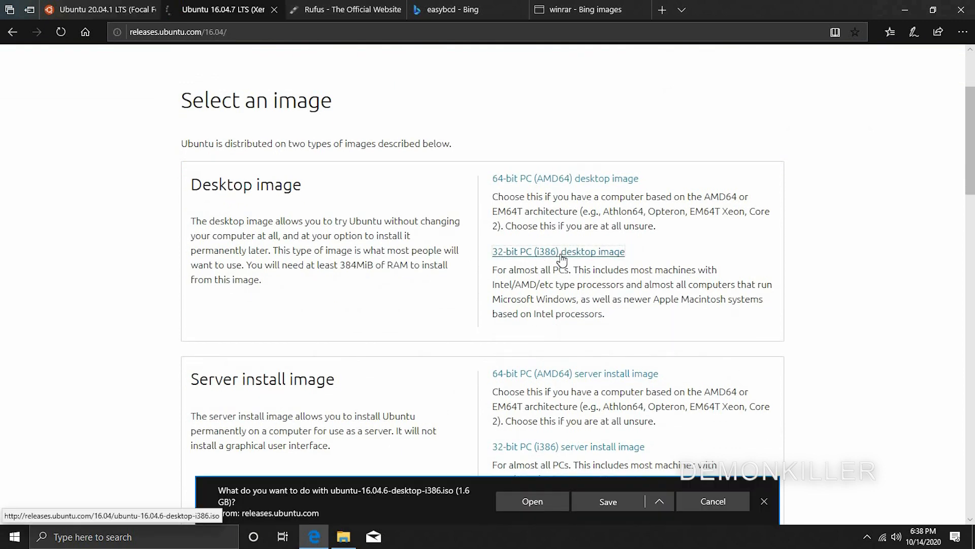
pyautogui.click(710, 511)
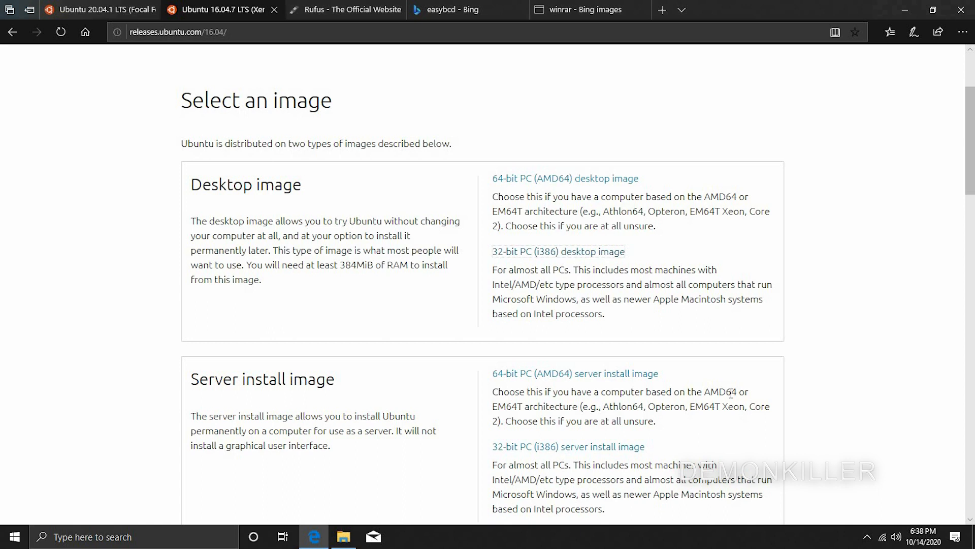
# - Look through the image options and the list of available files on the Ubuntu 20.04.1 LTS release page
pyautogui.click(96, 10)
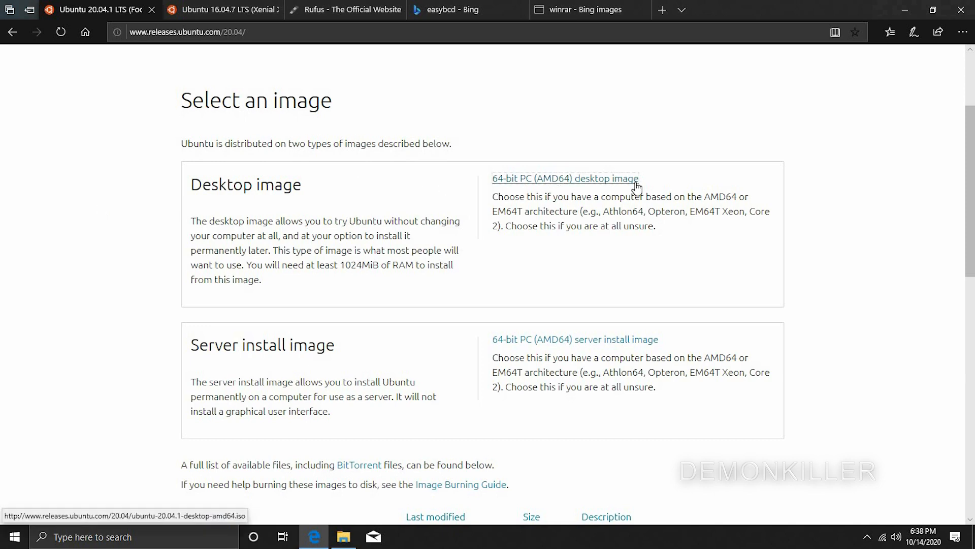
pyautogui.scroll(-10, 636, 187)
pyautogui.scroll(2, 294, 260)
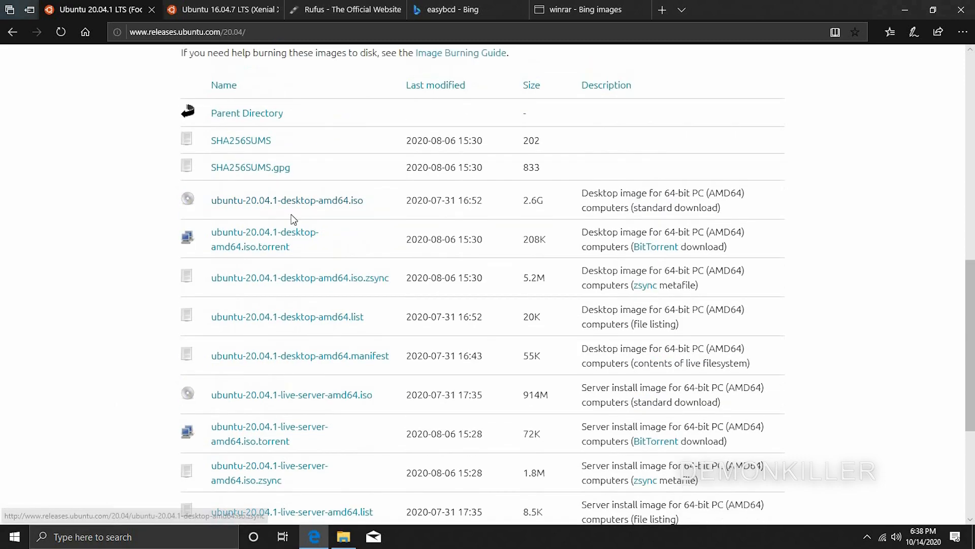
pyautogui.scroll(-4, 206, 294)
pyautogui.scroll(5, 249, 316)
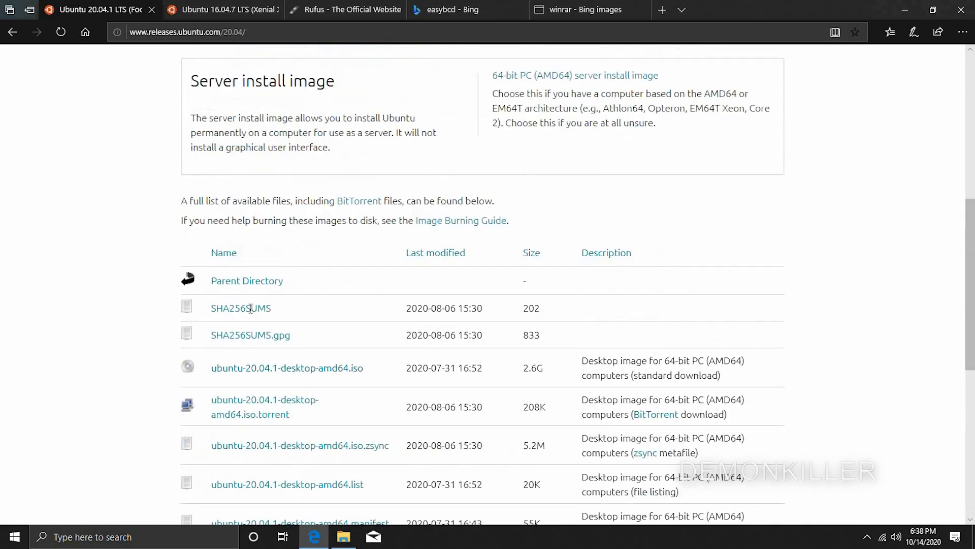
pyautogui.scroll(10, 249, 316)
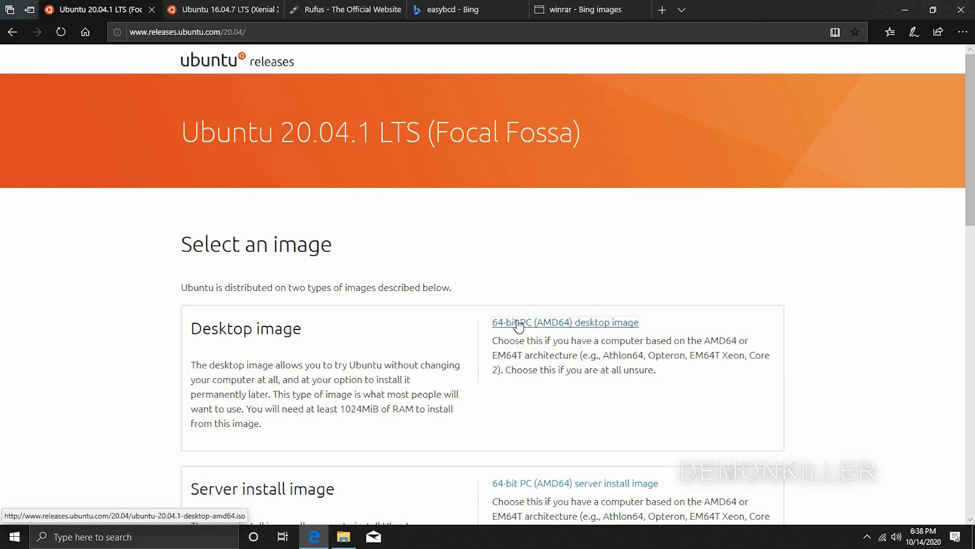
# - Examine the Rufus website's program preview, description and download section
pyautogui.click(239, 9)
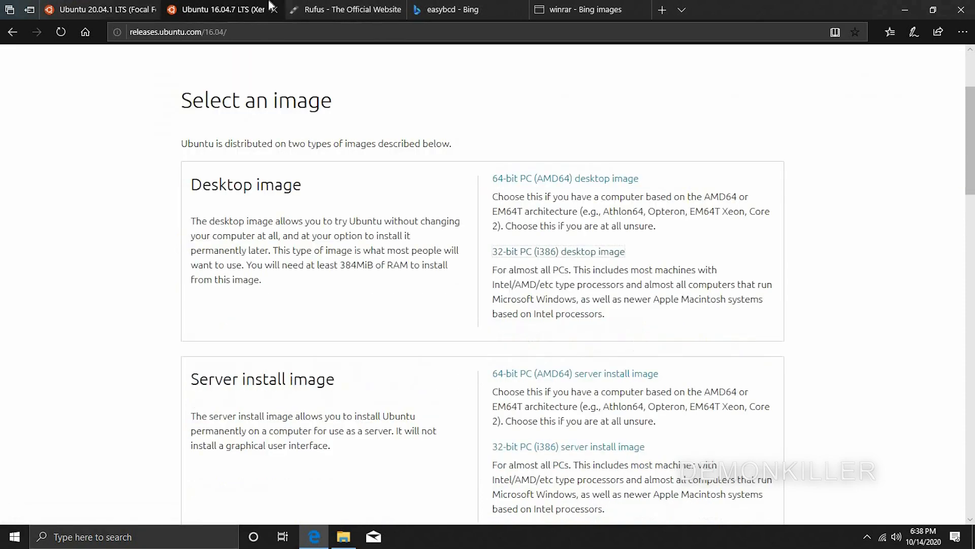
pyautogui.click(320, 6)
pyautogui.scroll(-4, 349, 132)
pyautogui.scroll(10, 349, 132)
pyautogui.scroll(3, 349, 132)
pyautogui.scroll(3, 518, 151)
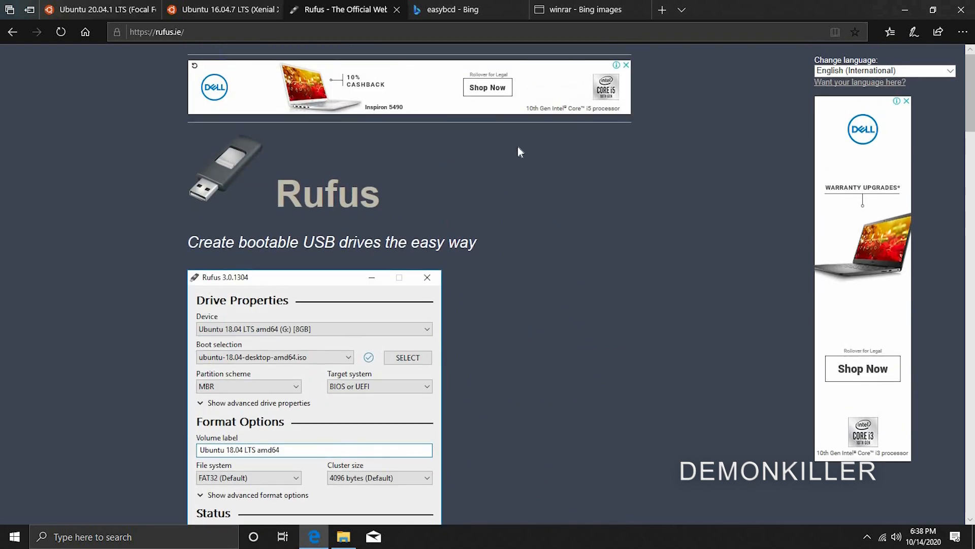
pyautogui.scroll(-3, 551, 188)
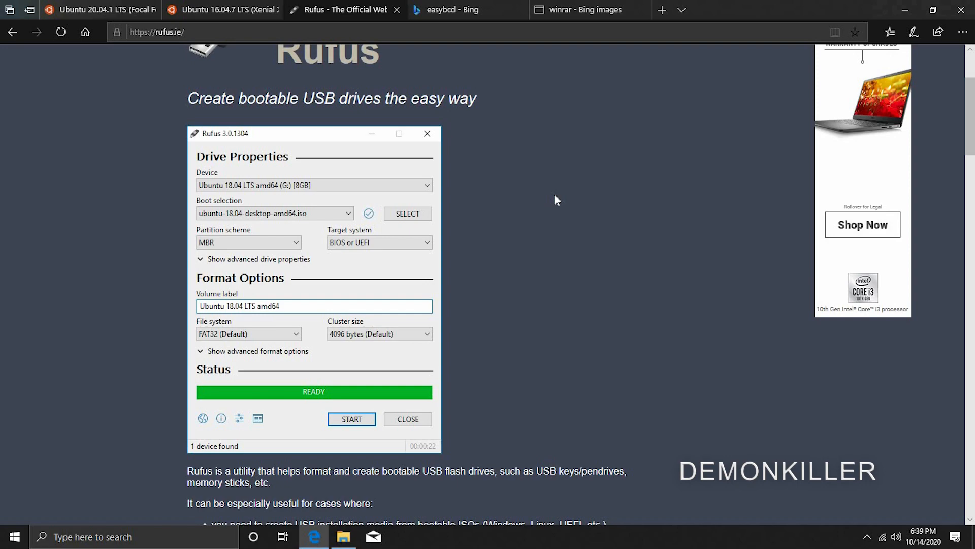
pyautogui.scroll(-6, 554, 196)
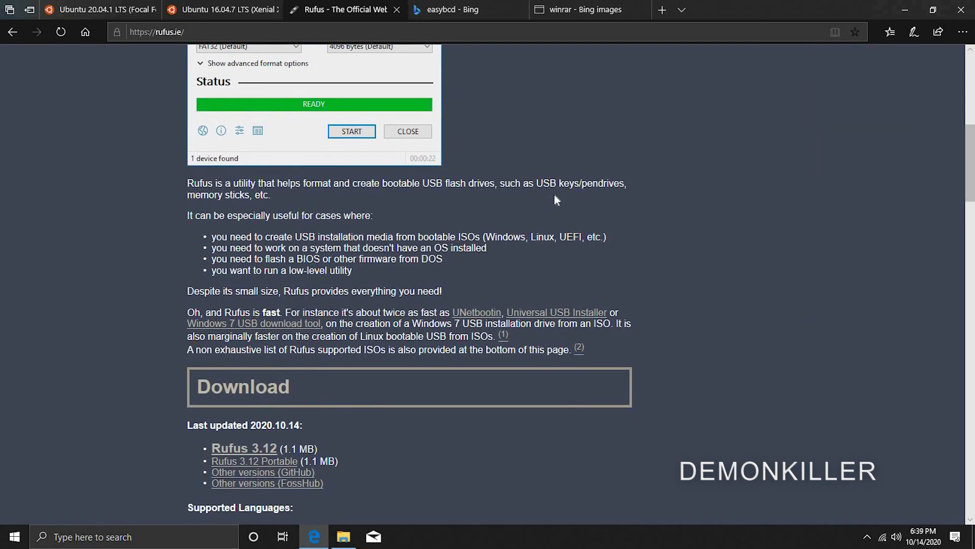
pyautogui.scroll(9, 555, 198)
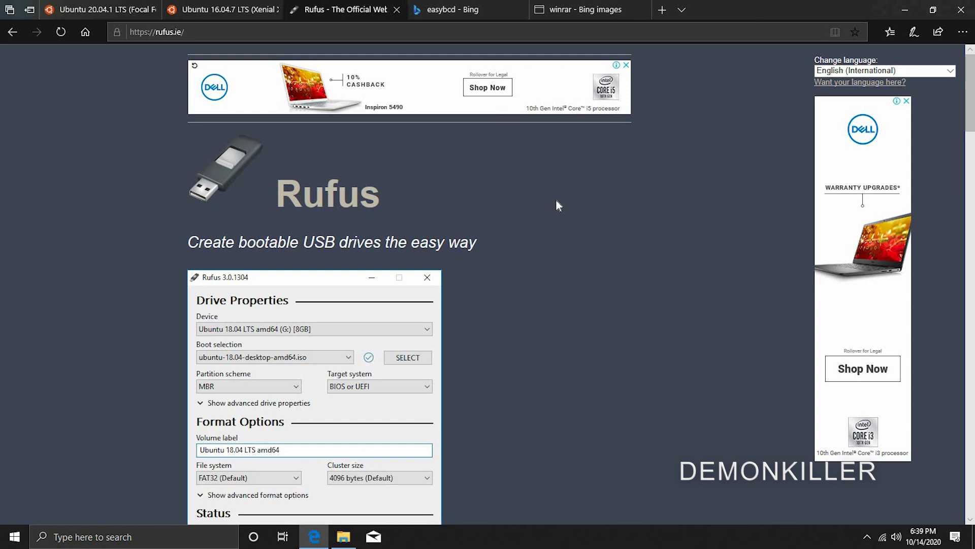
# - Download Rufus 3.12 from the download section of the Rufus website, save the file, and dismiss the download notification
pyautogui.click(12, 32)
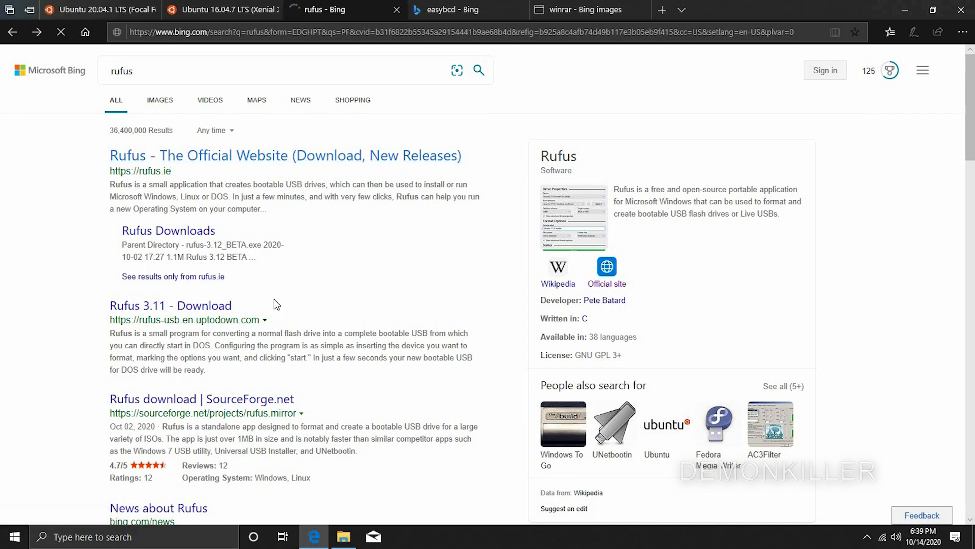
pyautogui.scroll(-10, 269, 303)
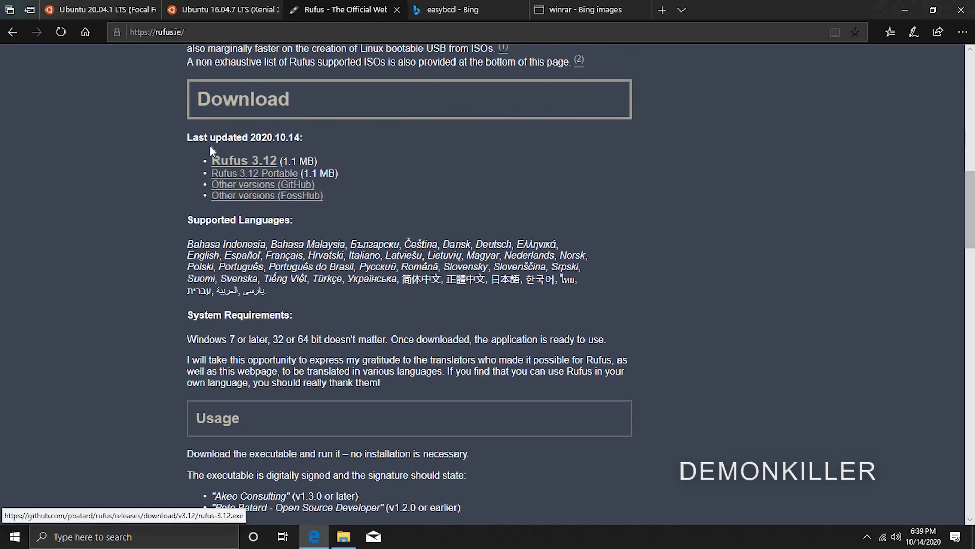
pyautogui.click(243, 161)
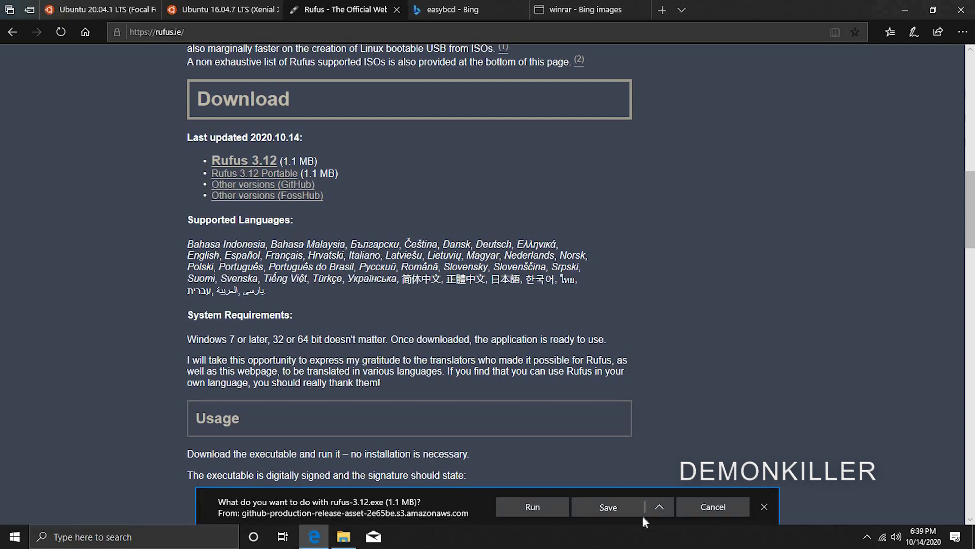
pyautogui.click(623, 507)
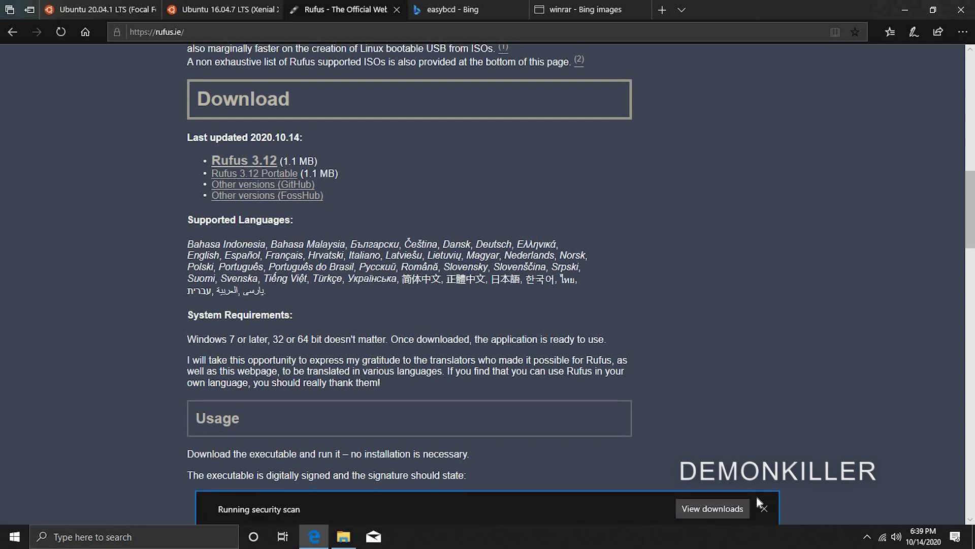
pyautogui.click(763, 509)
# - Run rufus-3.12 from File Explorer's Downloads folder, decline online update checks, and minimize Rufus
pyautogui.click(344, 536)
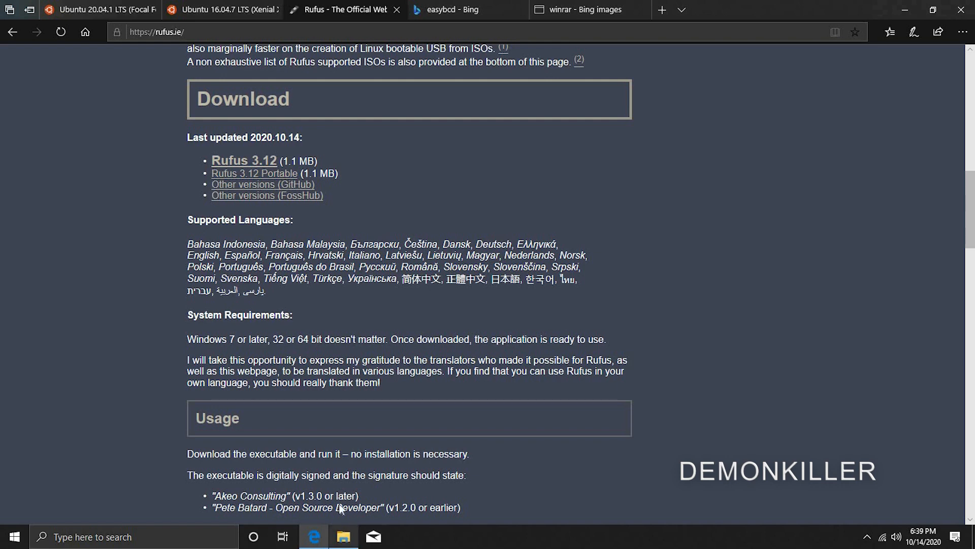
pyautogui.doubleClick(160, 167)
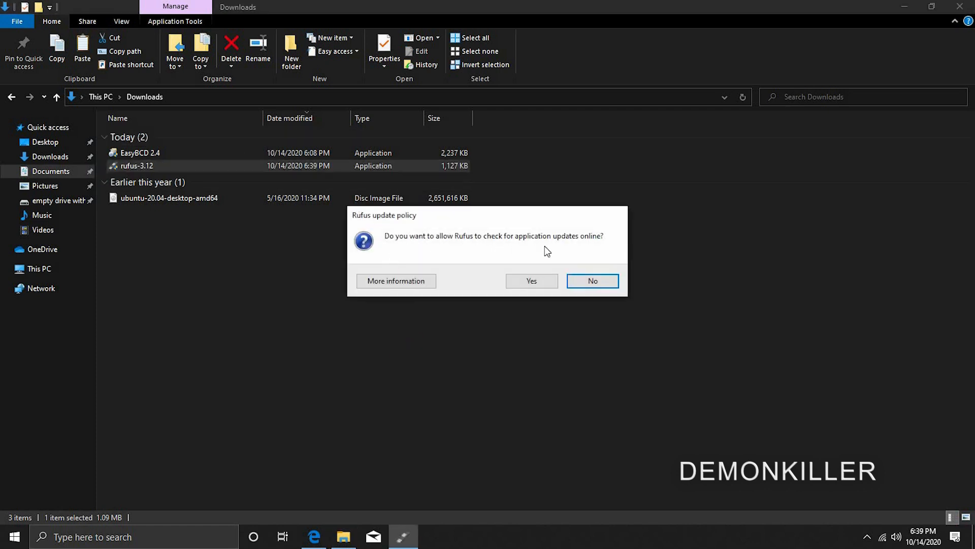
pyautogui.click(592, 277)
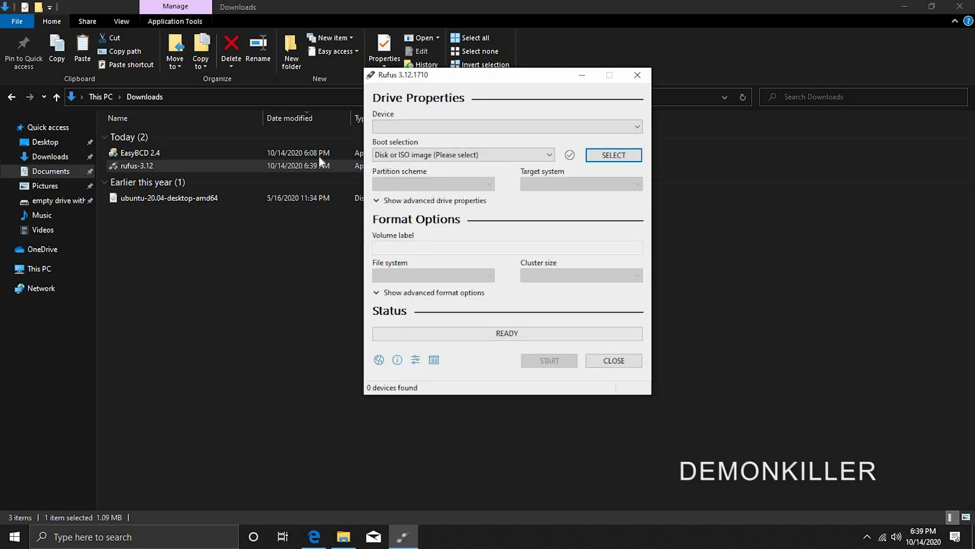
pyautogui.click(583, 79)
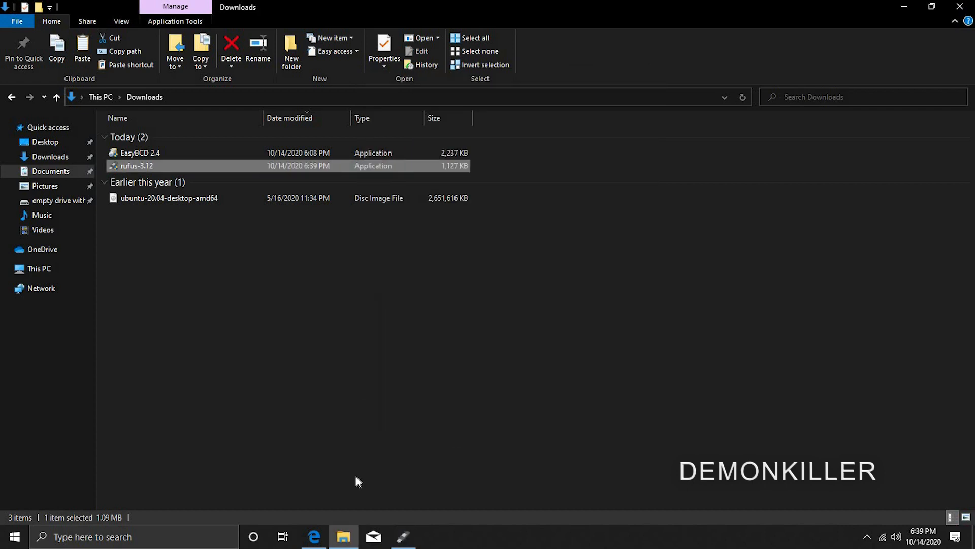
# - Return to Edge and open the registration form for the free non-commercial EasyBCD download on the NeoSmart website
pyautogui.click(314, 536)
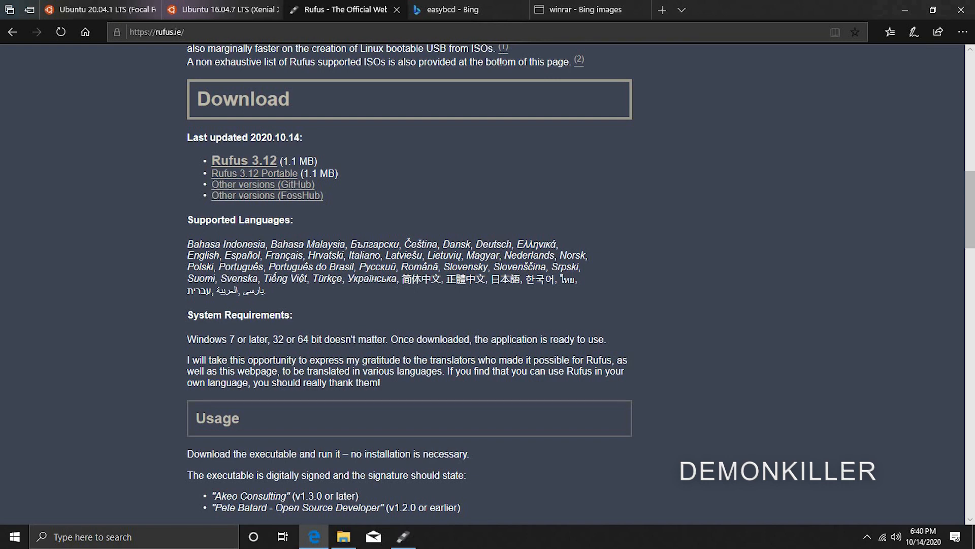
pyautogui.click(453, 6)
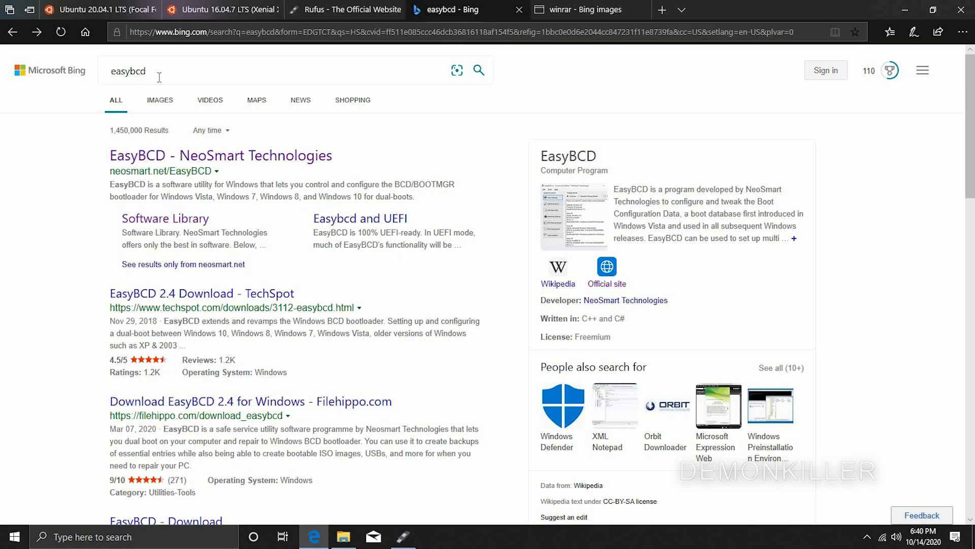
pyautogui.click(153, 159)
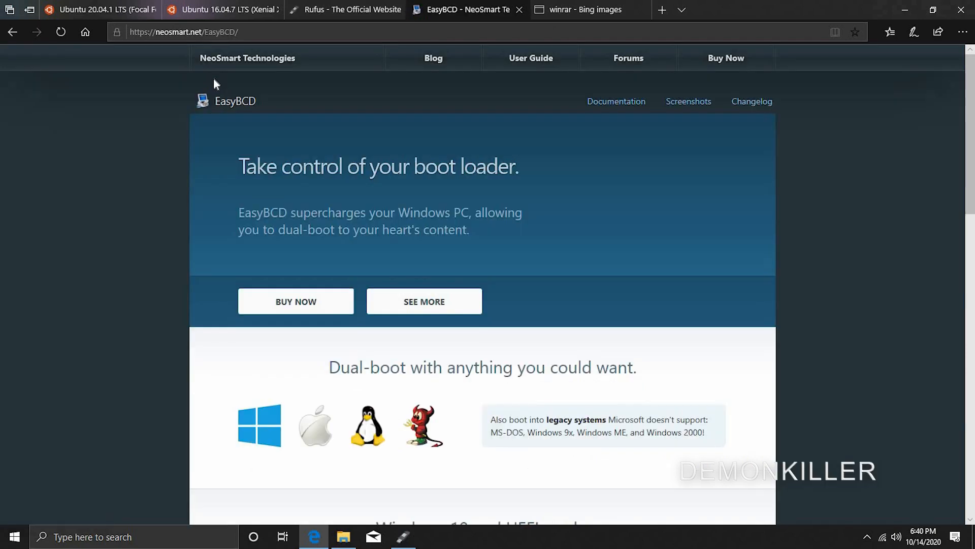
pyautogui.scroll(-10, 548, 207)
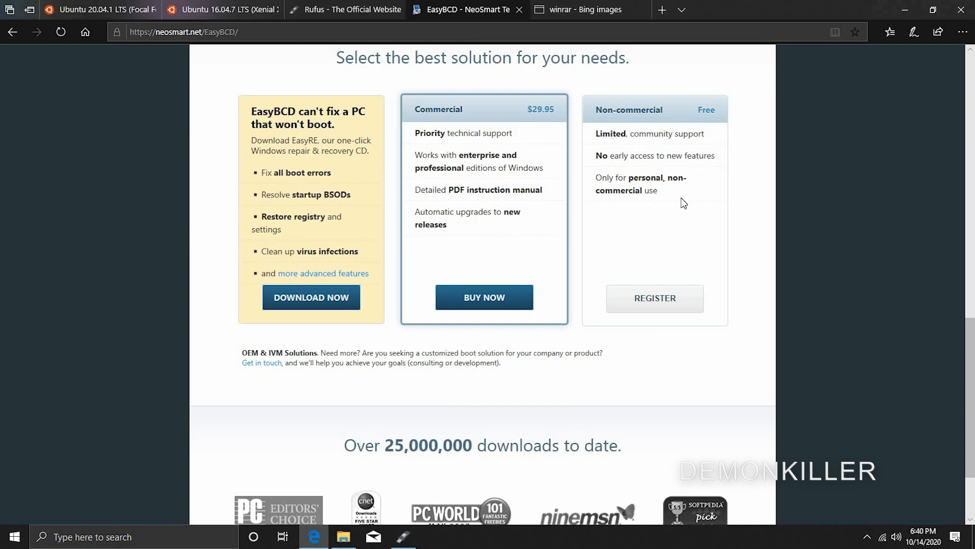
pyautogui.click(656, 298)
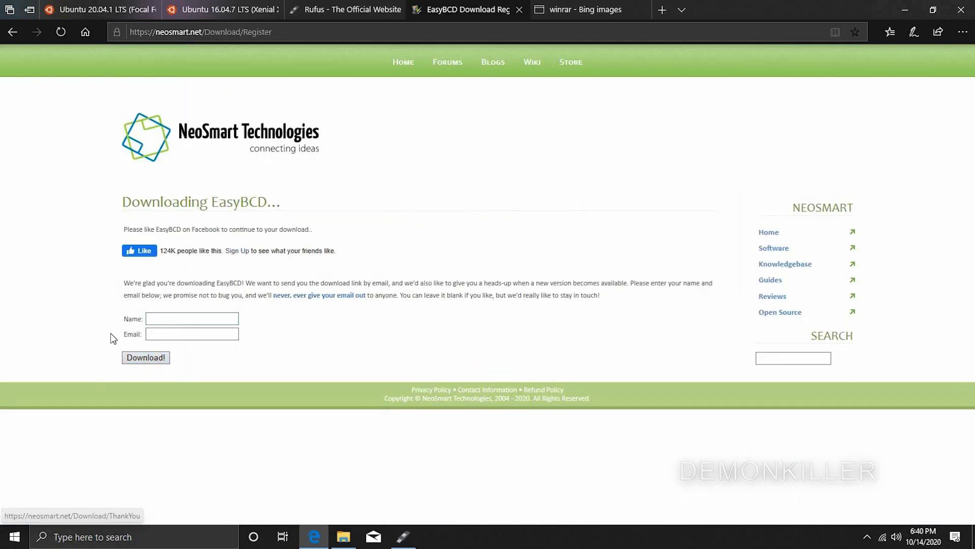
pyautogui.click(177, 318)
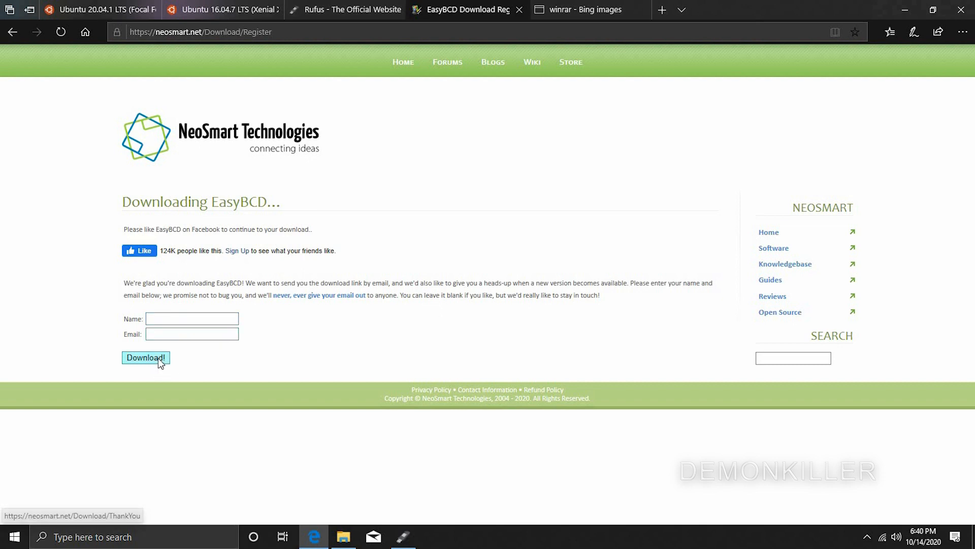
# - Install EasyBCD 2.4 from File Explorer's Downloads folder, accepting the license and default options, and launch it on finishing
pyautogui.click(343, 536)
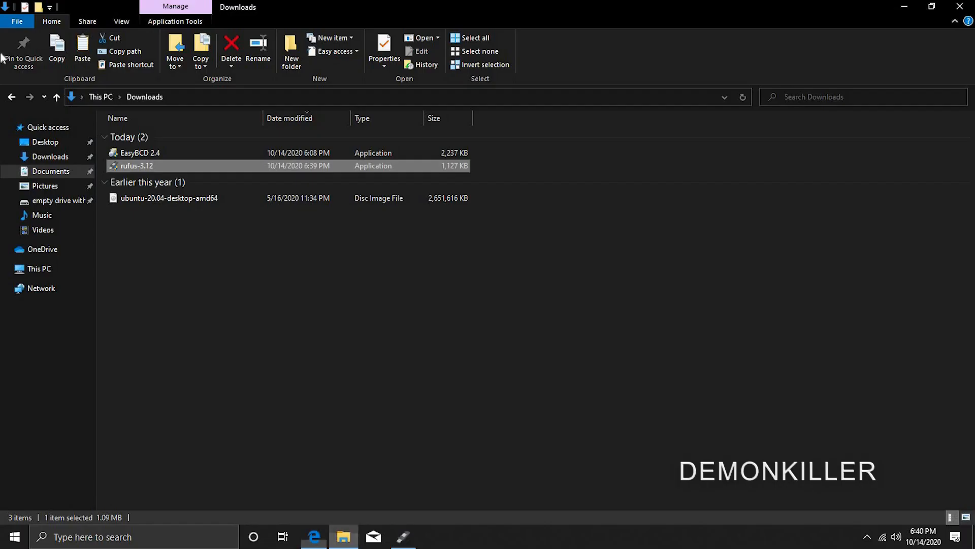
pyautogui.click(177, 153)
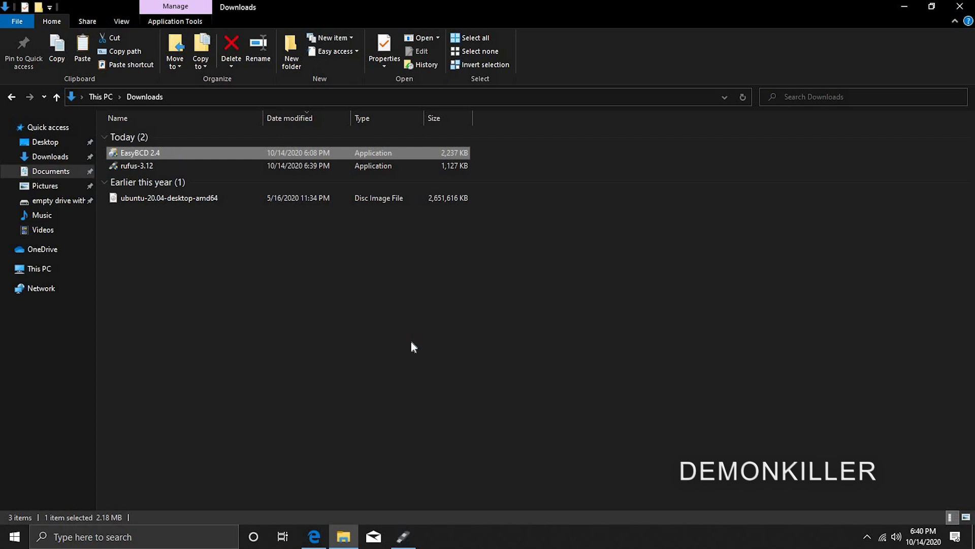
pyautogui.click(559, 367)
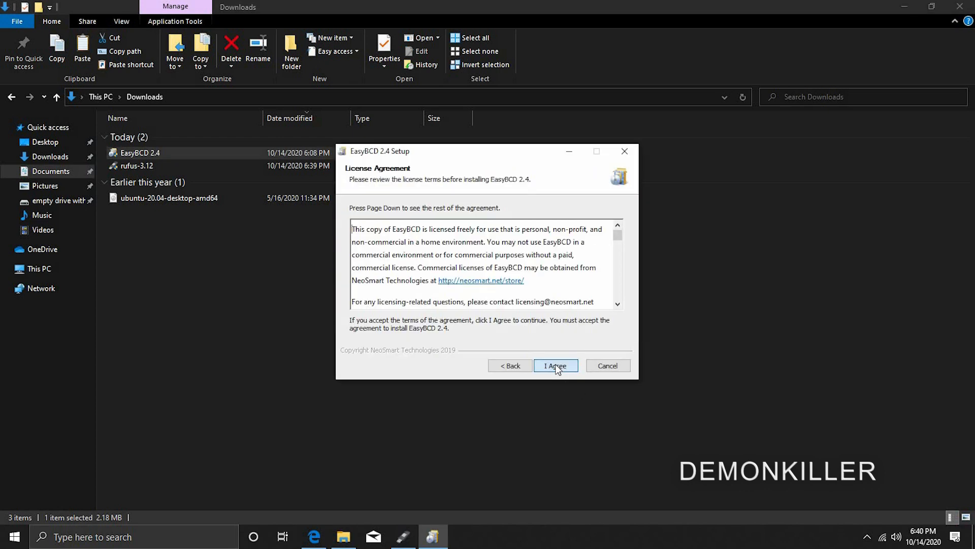
pyautogui.click(556, 367)
pyautogui.click(557, 367)
pyautogui.click(556, 367)
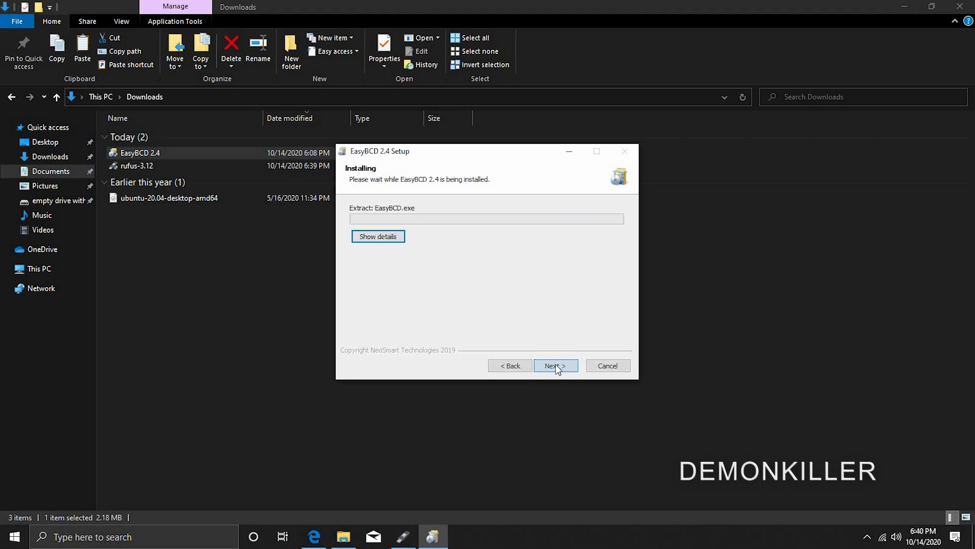
pyautogui.click(556, 366)
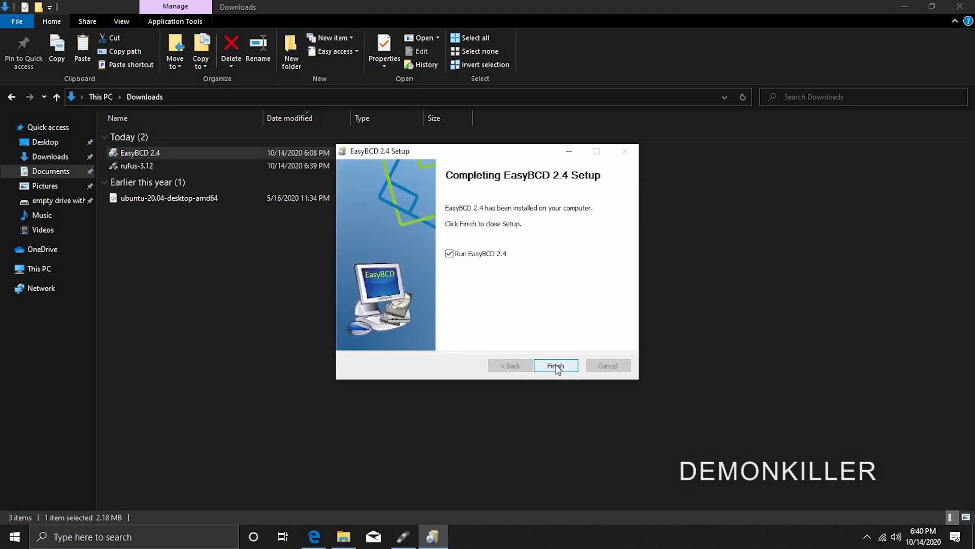
pyautogui.click(556, 367)
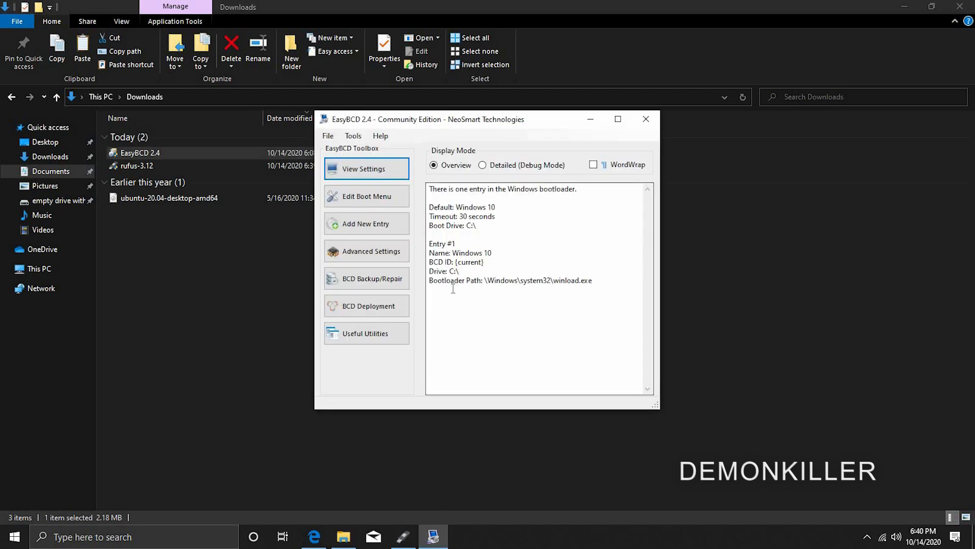
# - Close EasyBCD, File Explorer and Edge, and bring the Rufus window back
pyautogui.click(649, 124)
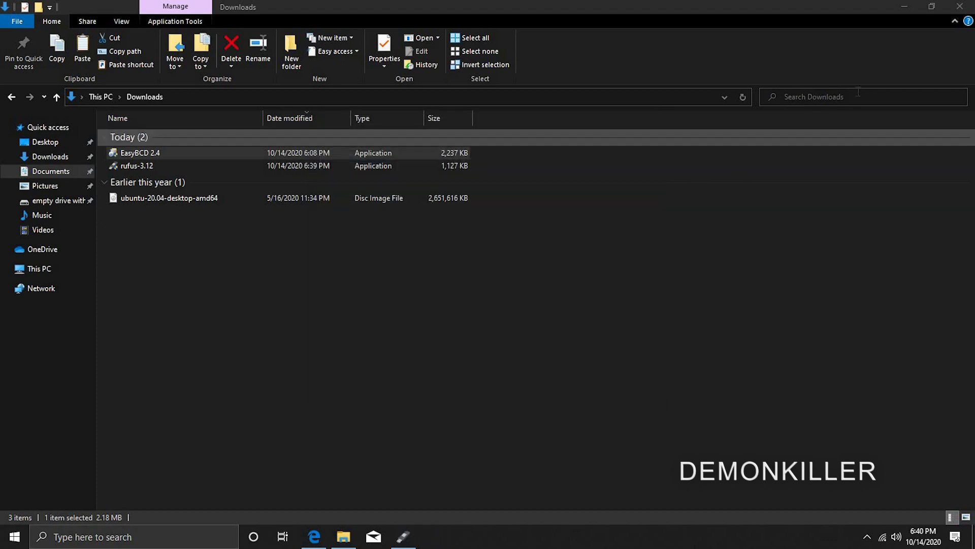
pyautogui.click(954, 6)
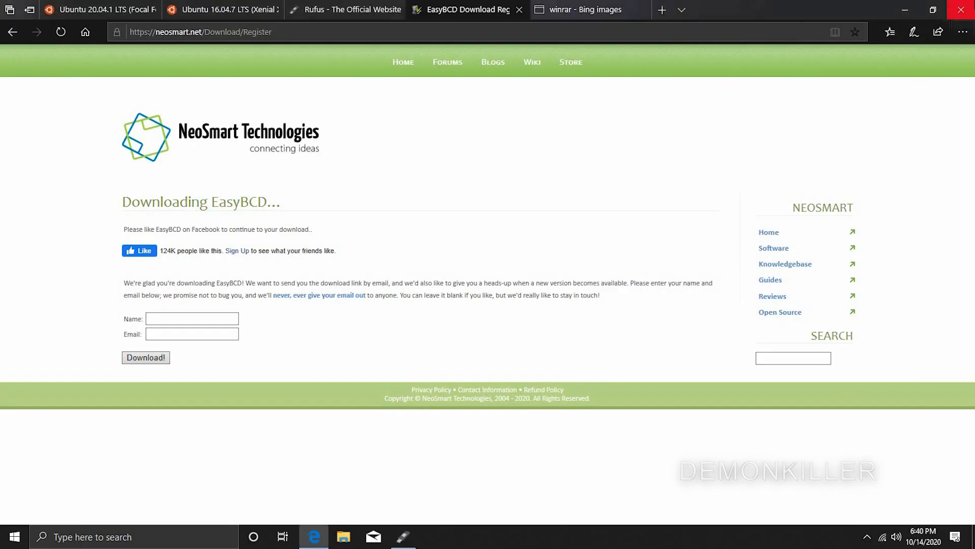
pyautogui.click(955, 8)
pyautogui.click(405, 297)
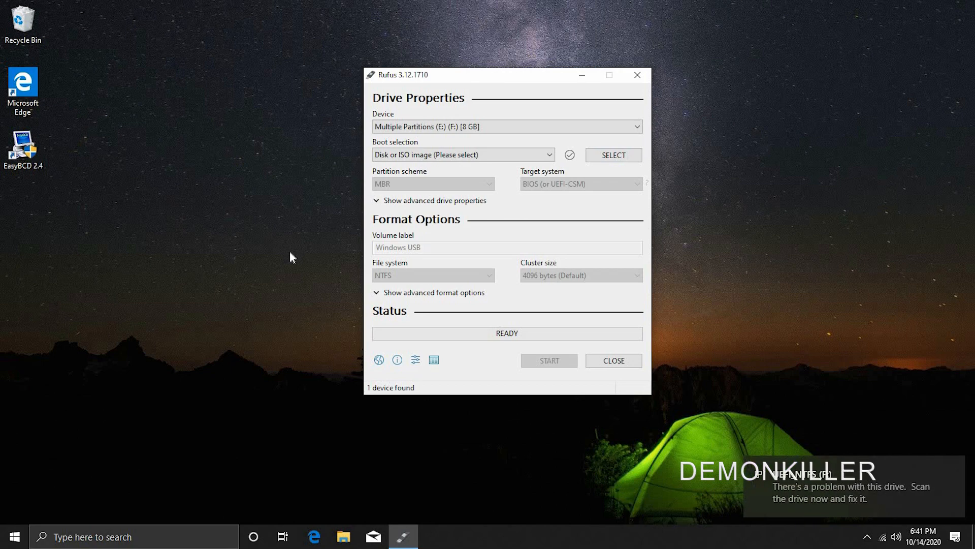
# - Set up Rufus with the 8 GB USB drive, the ubuntu-20.04-desktop-amd64 disc image and the BIOS or UEFI target system
pyautogui.click(454, 125)
pyautogui.click(489, 130)
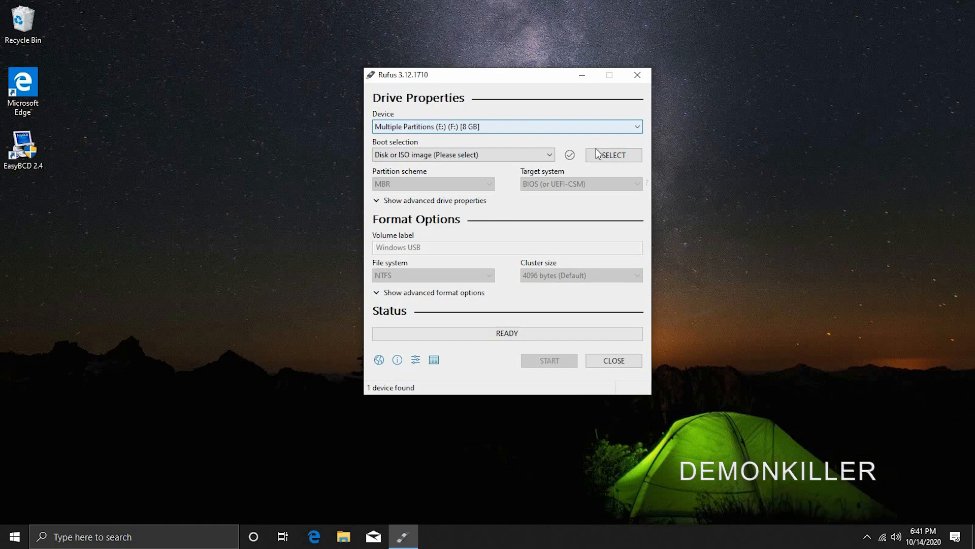
pyautogui.click(545, 156)
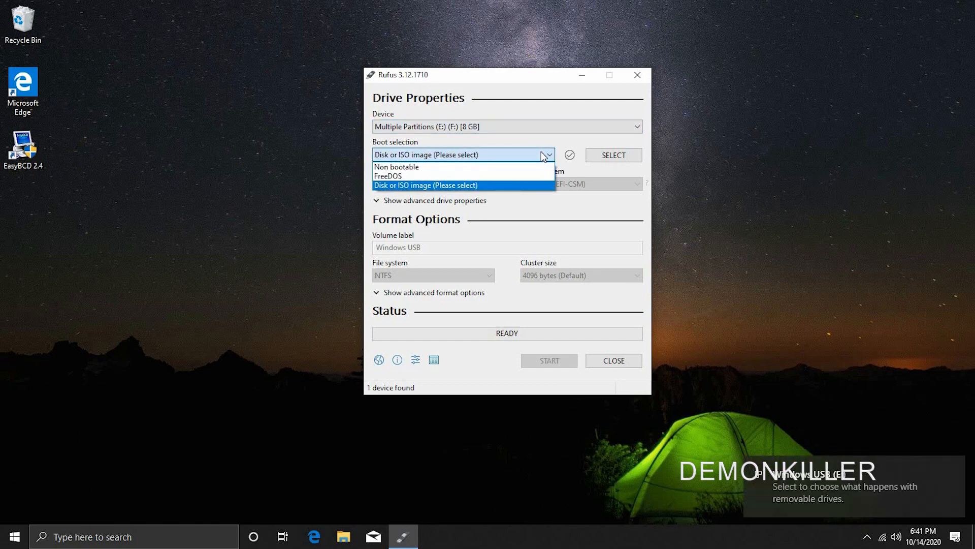
pyautogui.click(541, 151)
pyautogui.click(613, 155)
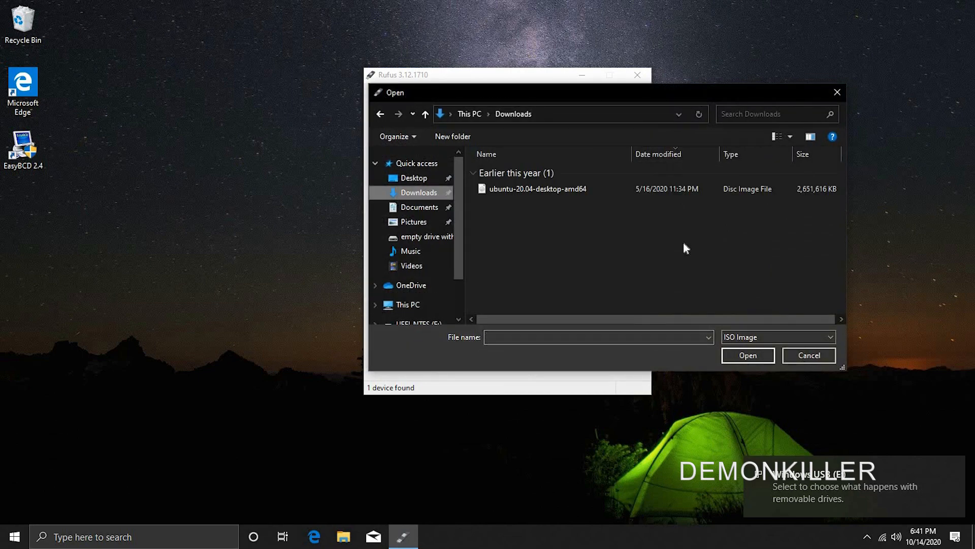
pyautogui.click(602, 188)
pyautogui.doubleClick(602, 187)
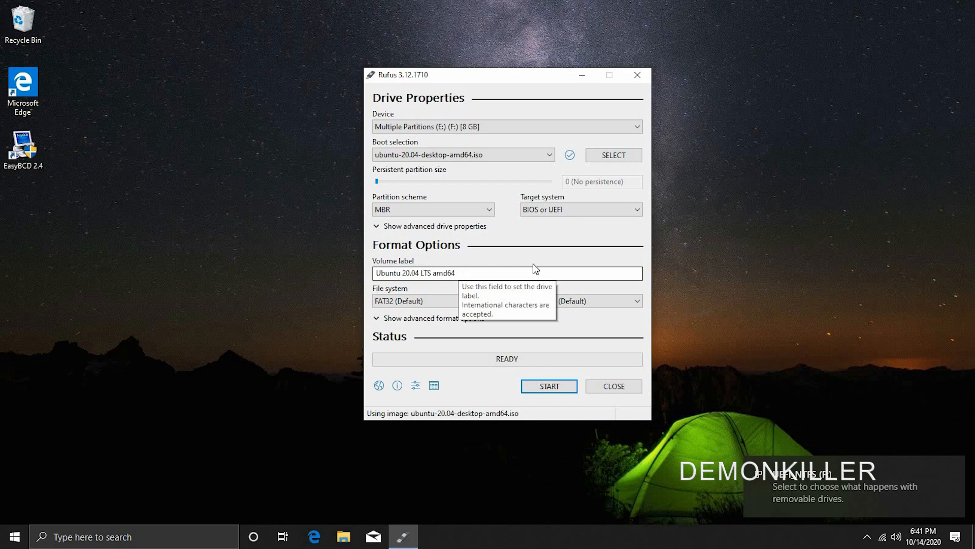
pyautogui.click(567, 210)
pyautogui.click(567, 210)
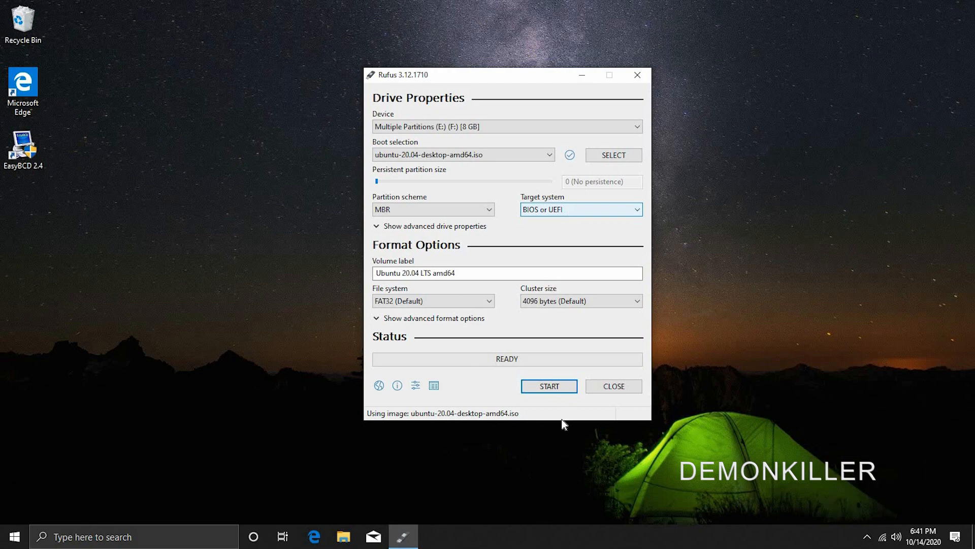
# - Write the Ubuntu image to the USB drive in ISO Image mode, allowing the Syslinux download and data erasure, and close Rufus
pyautogui.click(554, 389)
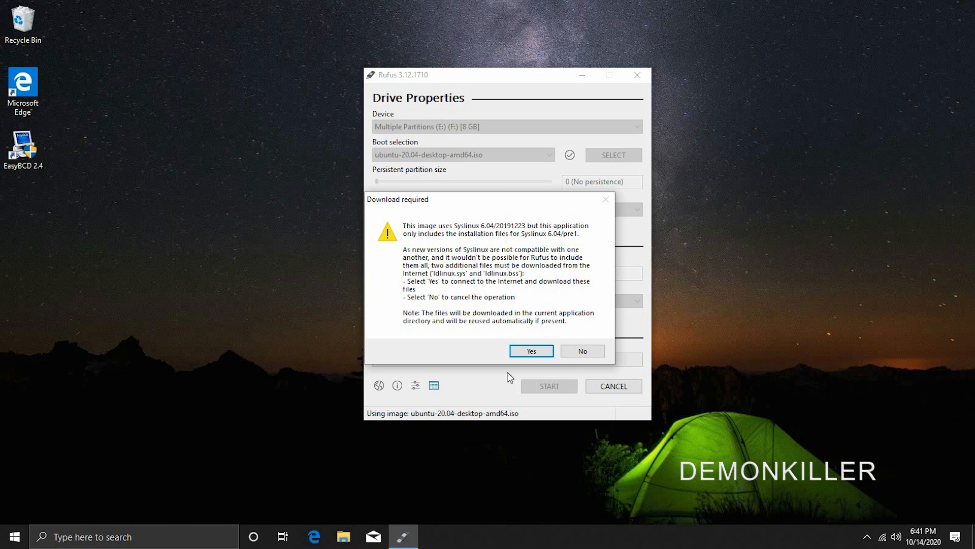
pyautogui.click(518, 350)
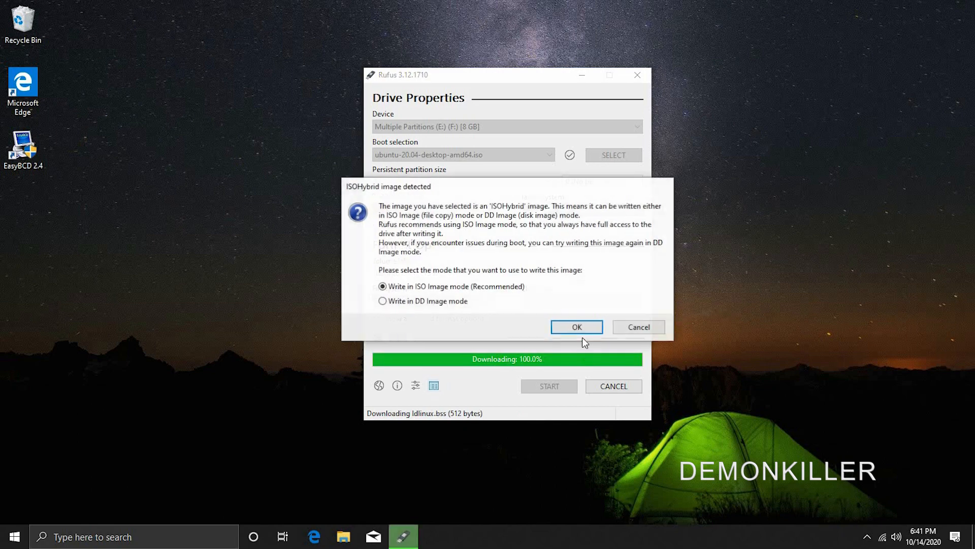
pyautogui.click(560, 325)
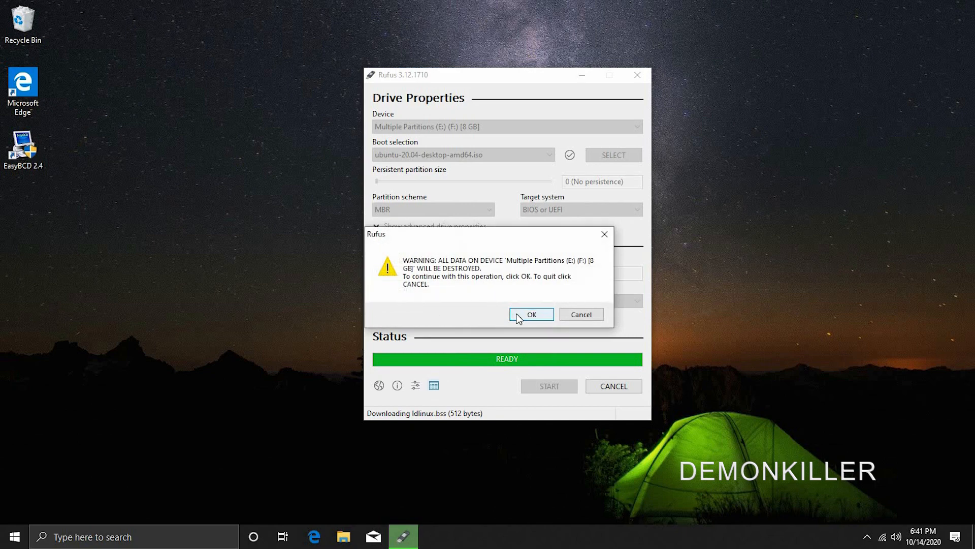
pyautogui.click(518, 317)
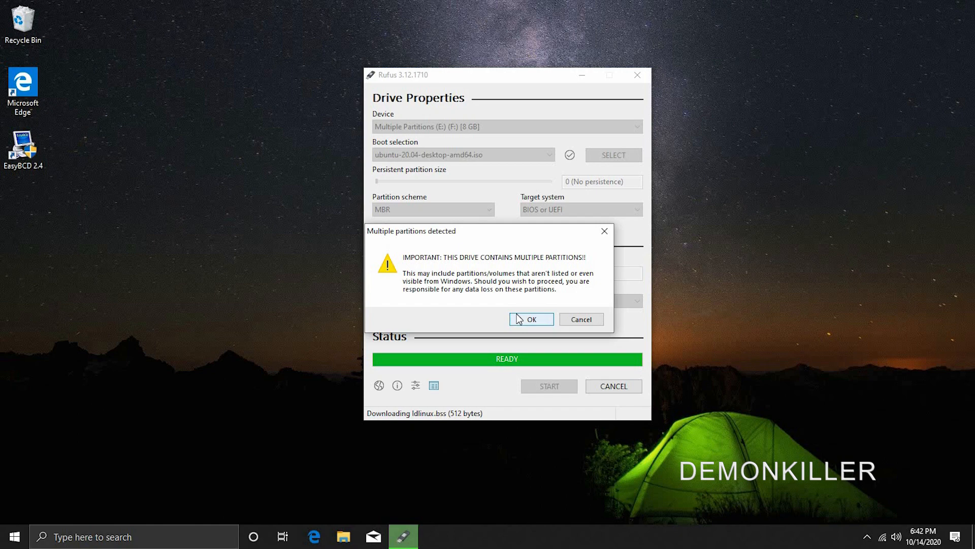
pyautogui.click(518, 319)
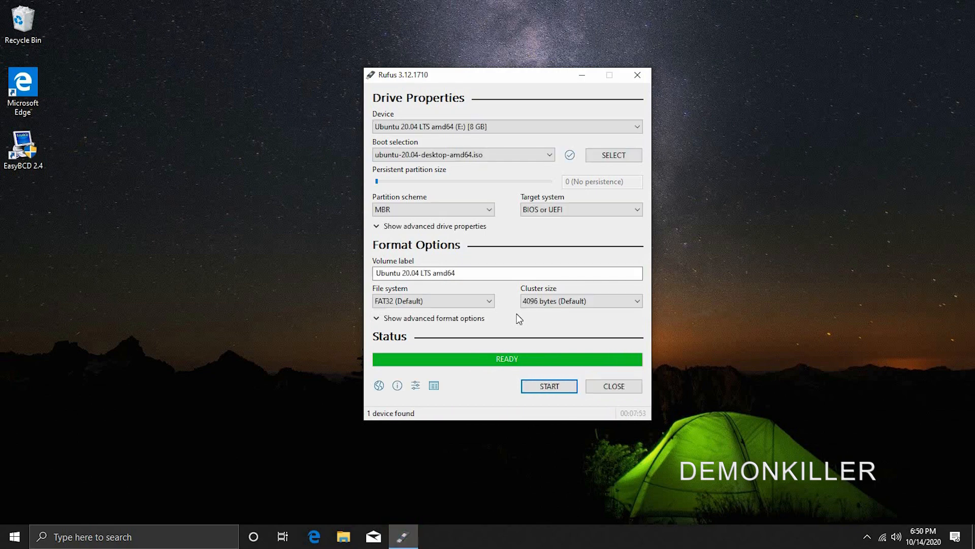
pyautogui.click(613, 387)
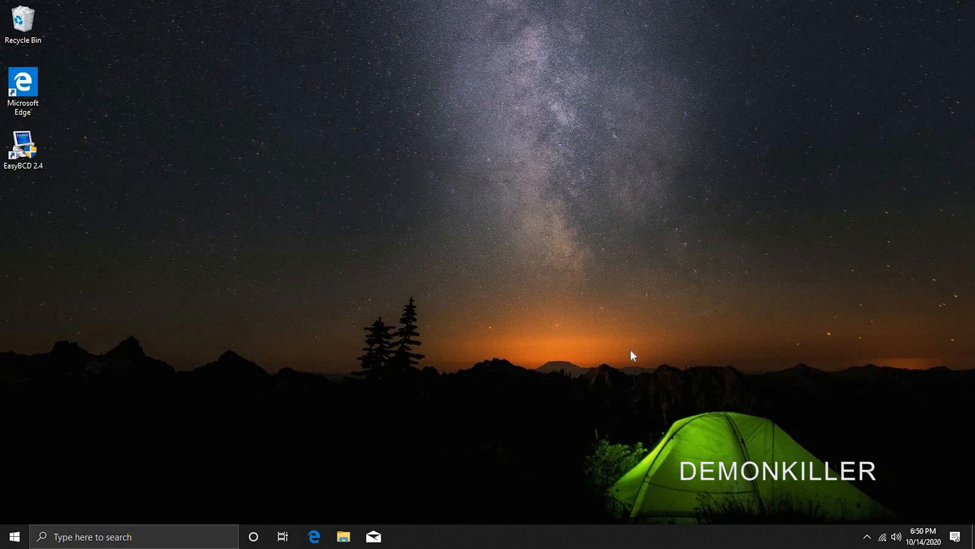
# - Open Disk Management from the Windows desktop and maximize its window
pyautogui.rightClick(4, 538)
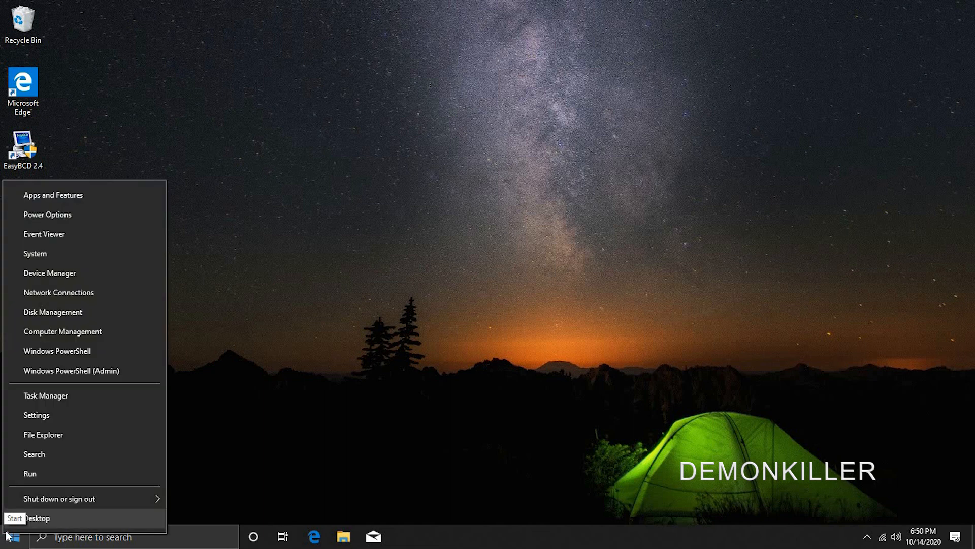
pyautogui.click(369, 448)
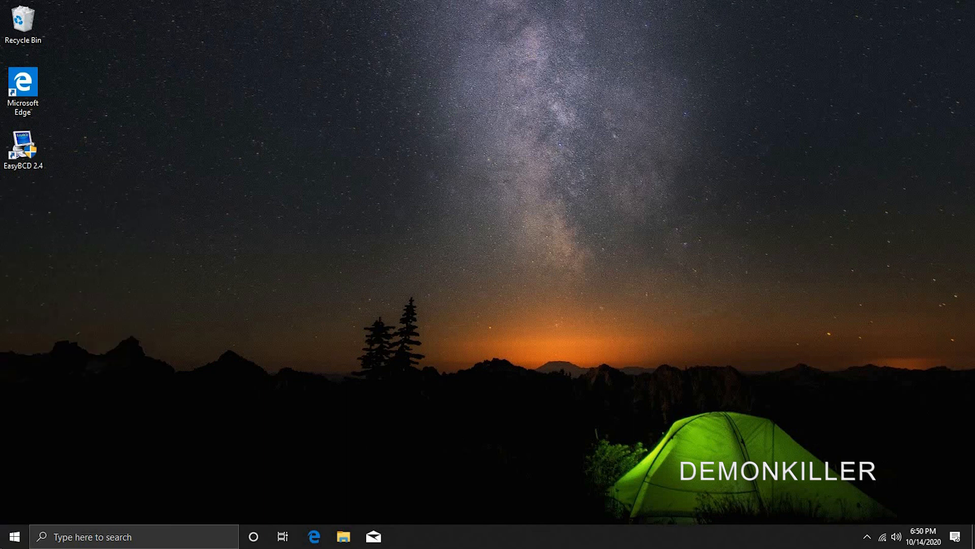
pyautogui.rightClick(3, 540)
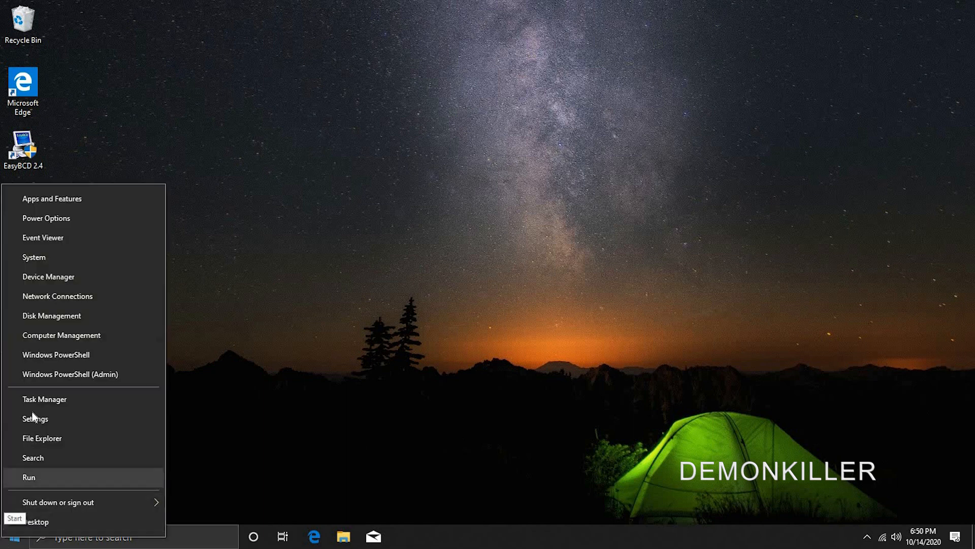
pyautogui.click(50, 316)
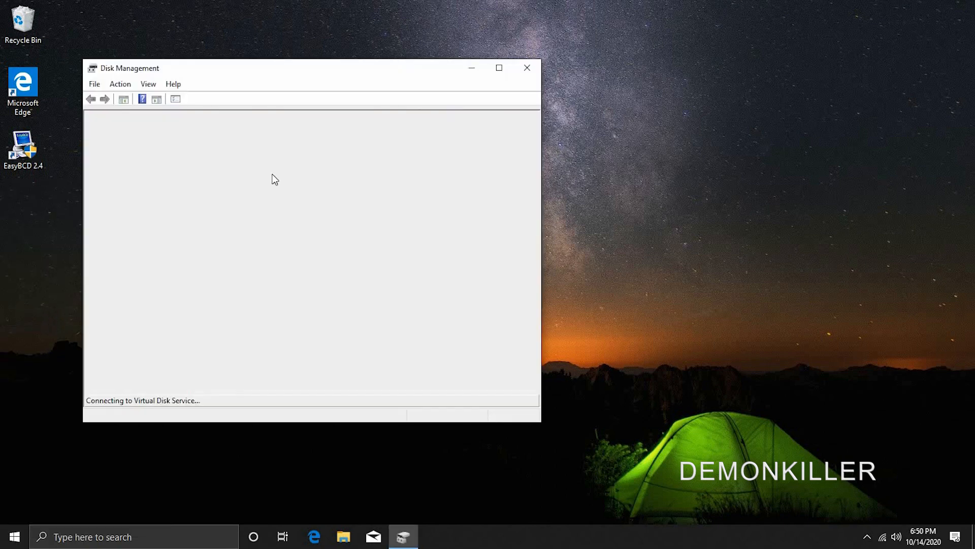
pyautogui.click(498, 65)
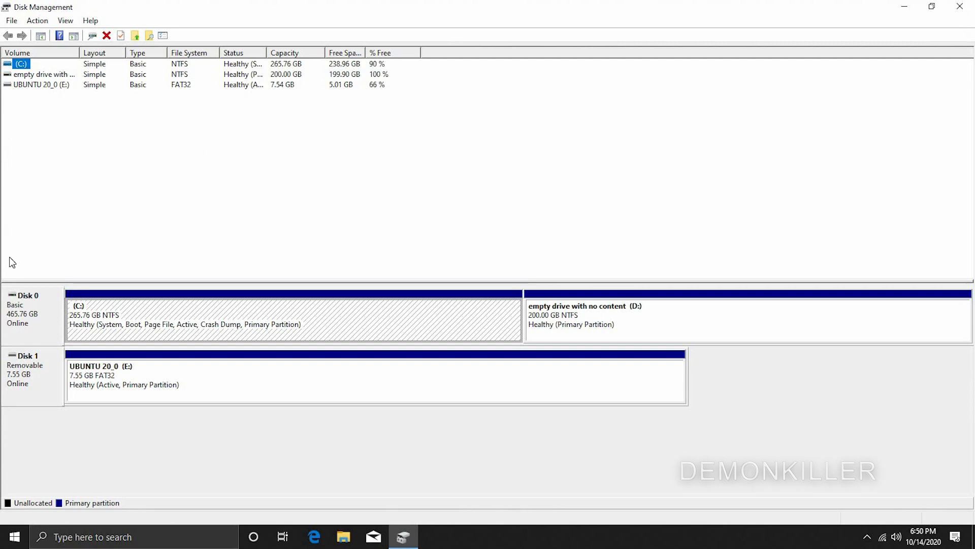
# - Check the volumes on both disks, then shrink the empty D: volume by 102400 MB to free unallocated space
pyautogui.click(26, 388)
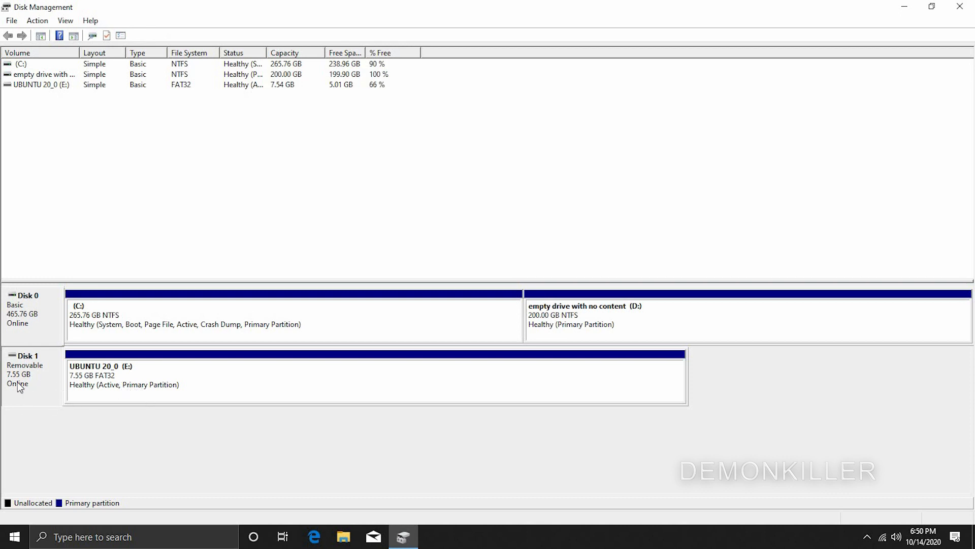
pyautogui.click(103, 376)
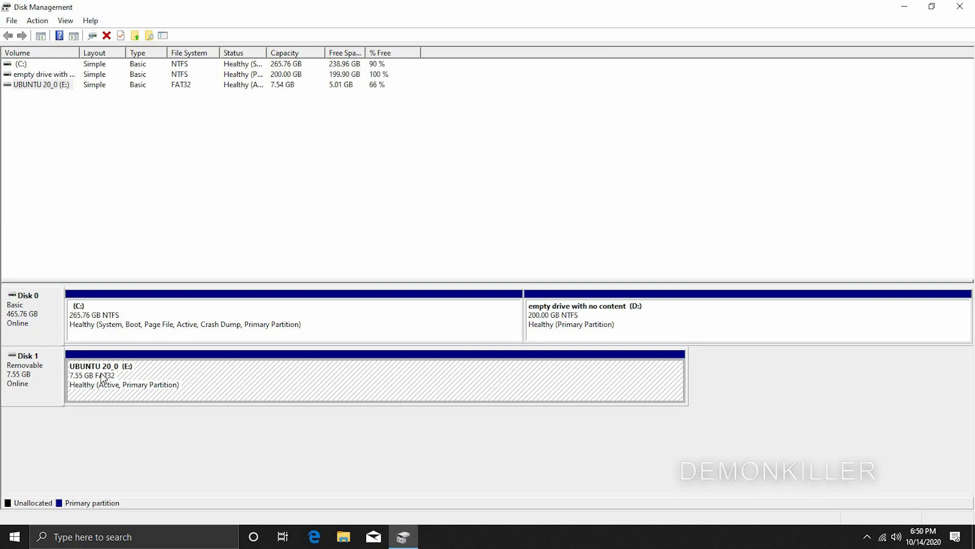
pyautogui.click(48, 331)
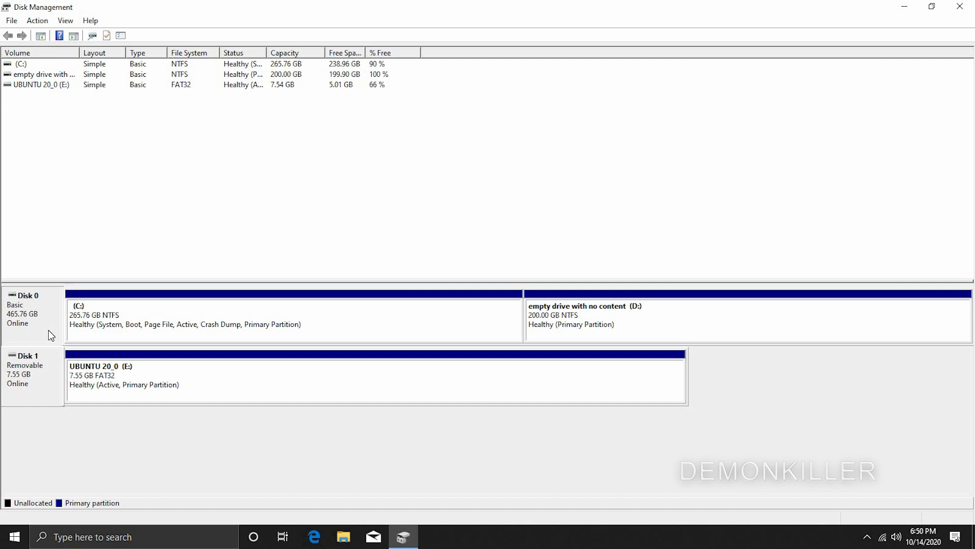
pyautogui.click(115, 326)
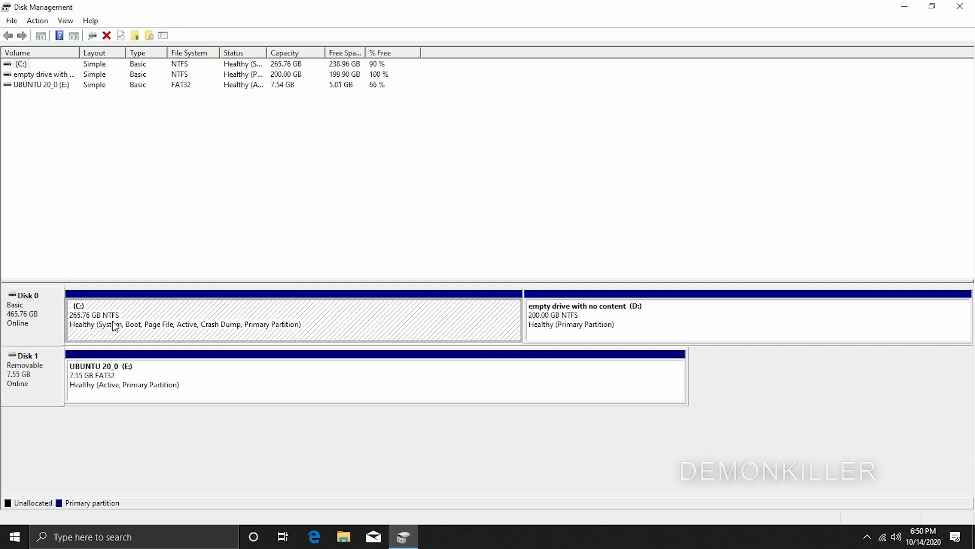
pyautogui.click(616, 330)
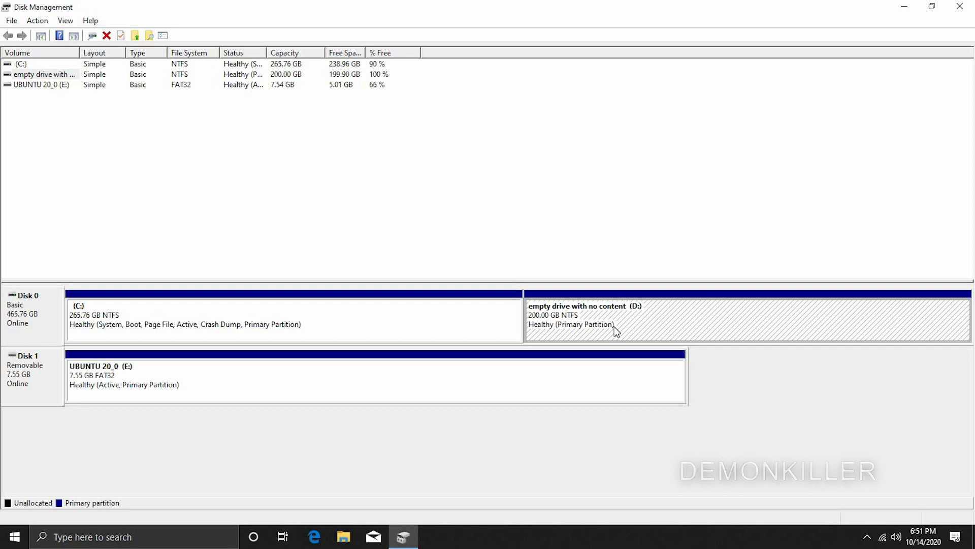
pyautogui.rightClick(614, 325)
pyautogui.click(783, 339)
pyautogui.rightClick(774, 323)
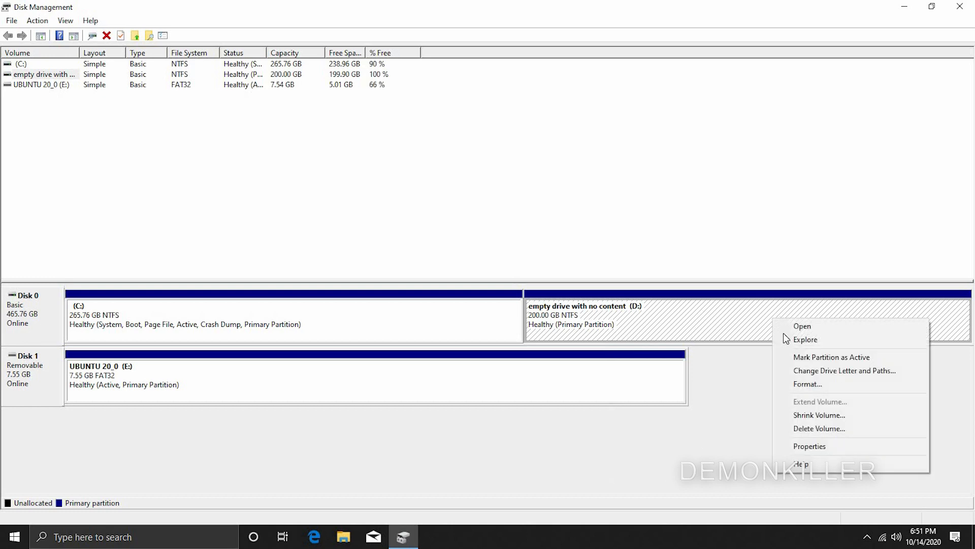
pyautogui.click(795, 416)
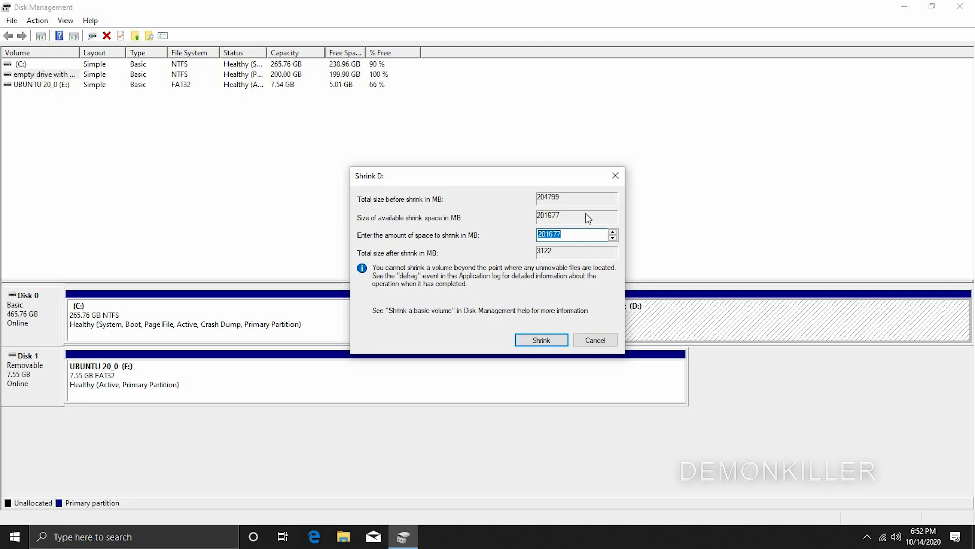
pyautogui.write('102400')
pyautogui.click(540, 340)
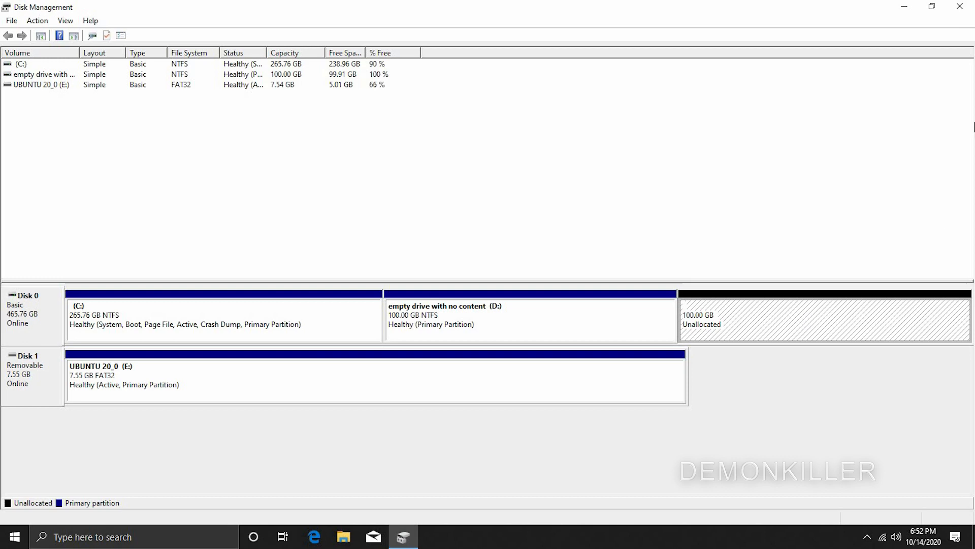
# - Close Disk Management and restart the computer
pyautogui.click(960, 6)
pyautogui.click(14, 536)
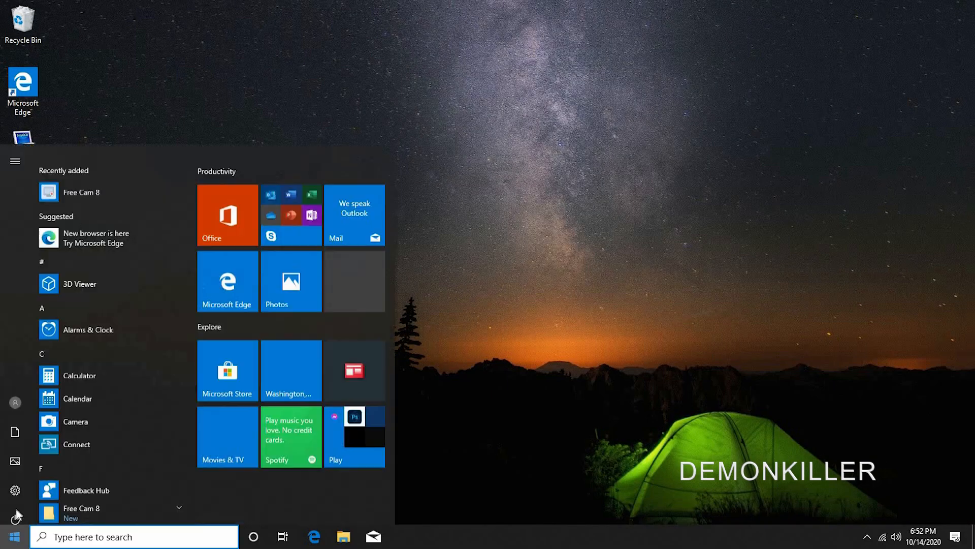
pyautogui.click(17, 512)
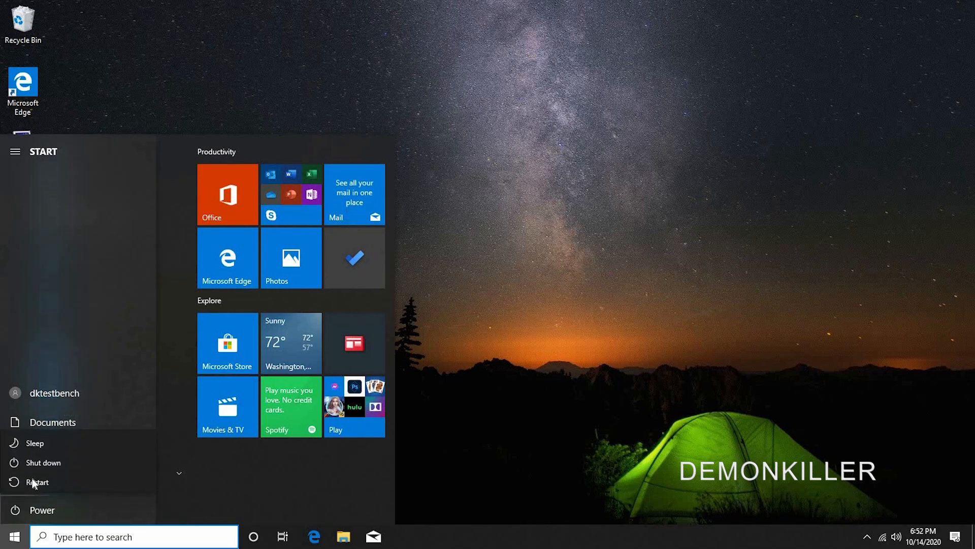
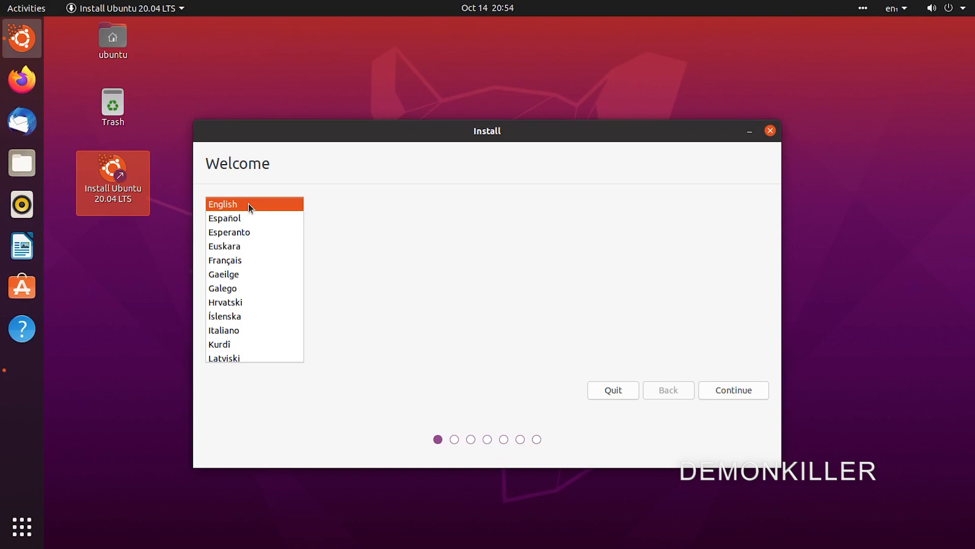
# - Proceed through the Ubuntu installer with English, the English (US) keyboard layout, Normal installation and third-party software enabled
pyautogui.click(730, 392)
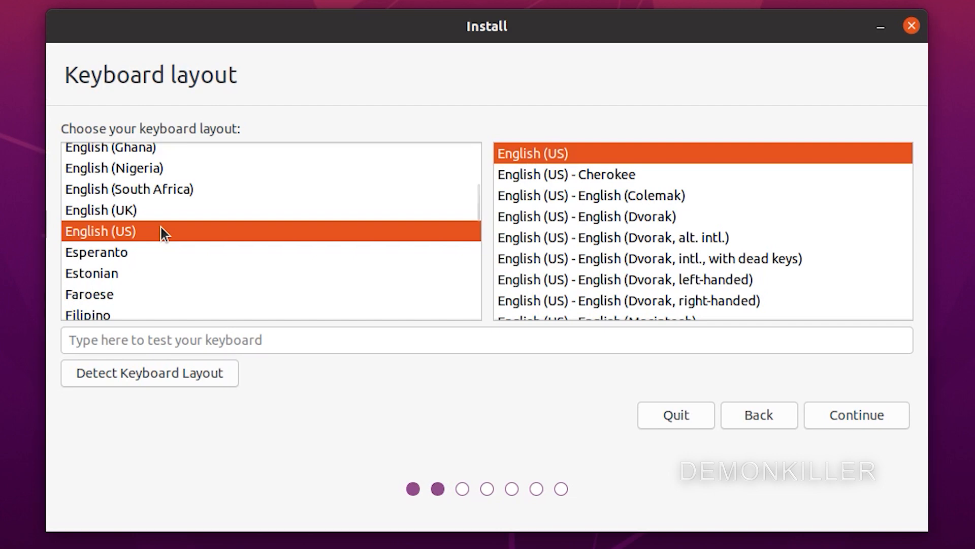
pyautogui.click(828, 408)
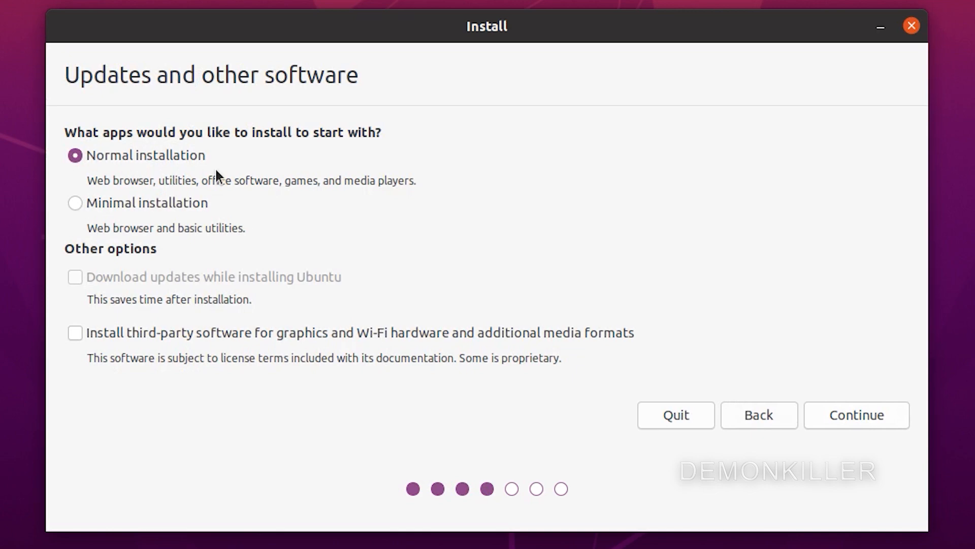
pyautogui.click(98, 336)
pyautogui.click(337, 337)
pyautogui.click(69, 338)
pyautogui.click(850, 414)
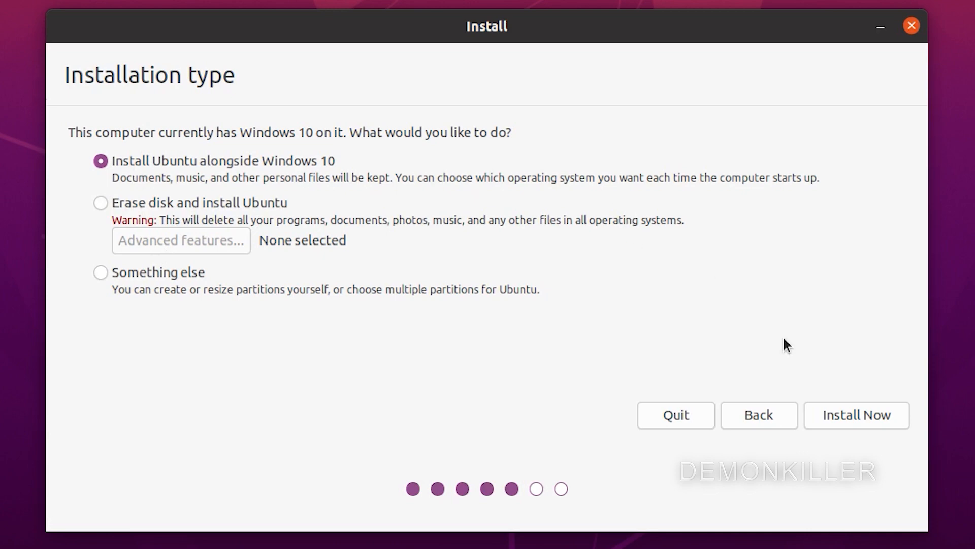
# - Back out of writing the alongside-Windows partition changes and continue with Something else as the installation type
pyautogui.click(822, 415)
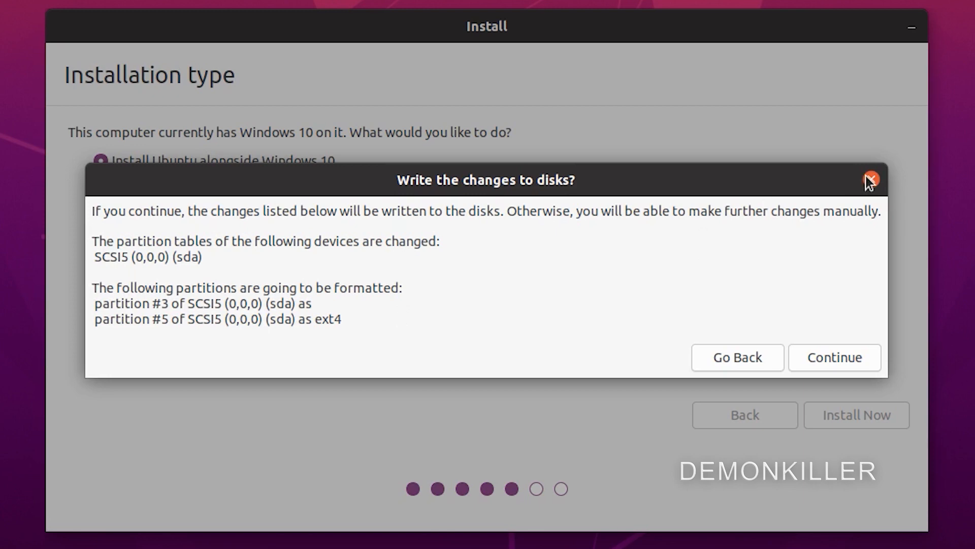
pyautogui.click(759, 362)
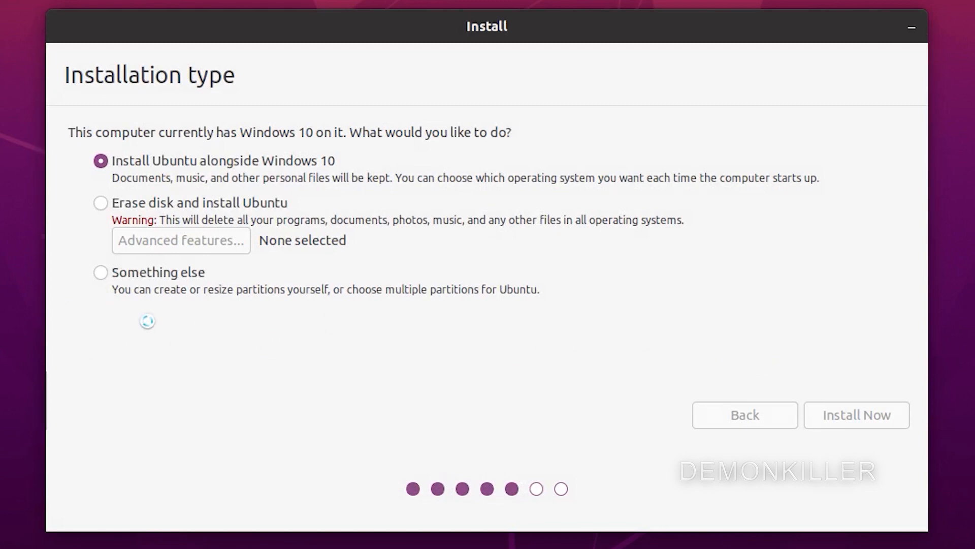
pyautogui.click(100, 271)
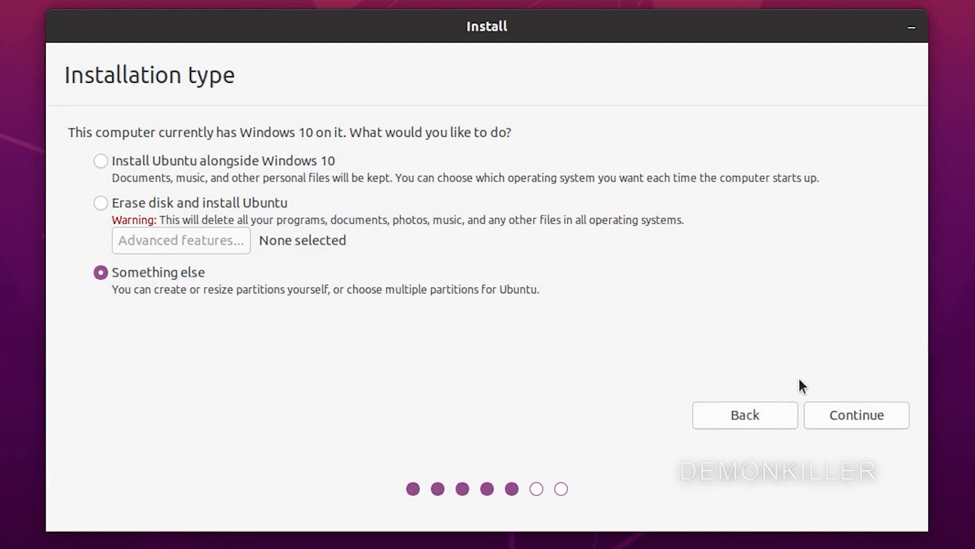
pyautogui.click(827, 409)
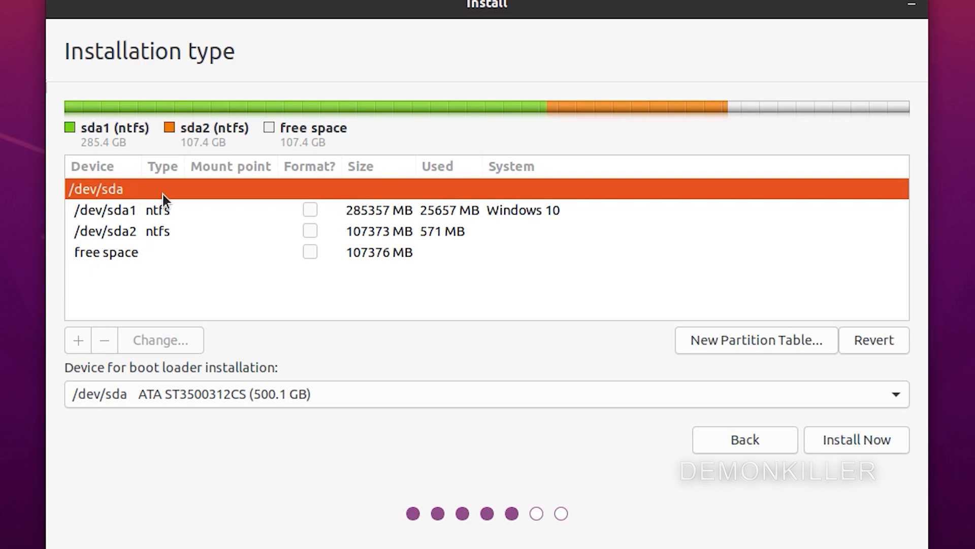
# - Create a 350 MB logical Ext4 partition at the beginning of the free space with mount point /boot
pyautogui.click(162, 208)
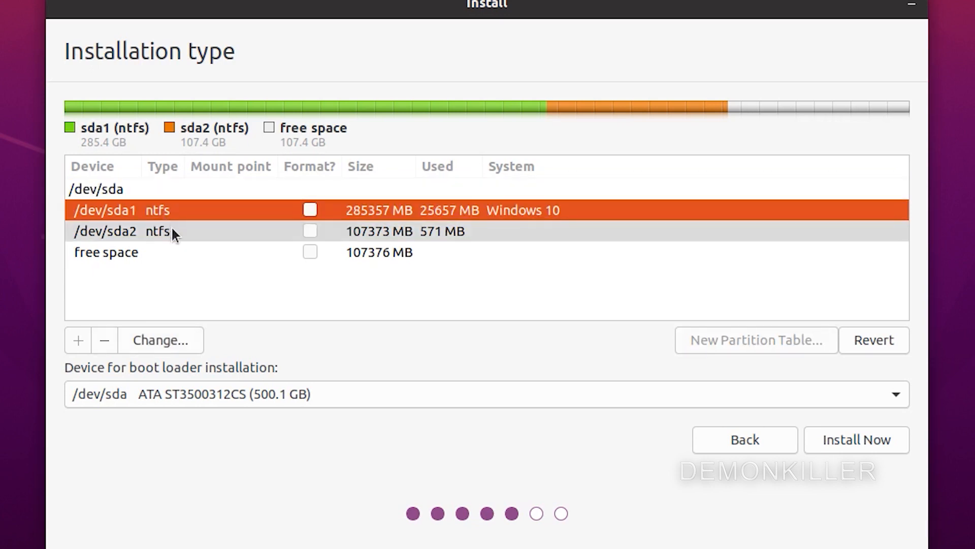
pyautogui.click(171, 230)
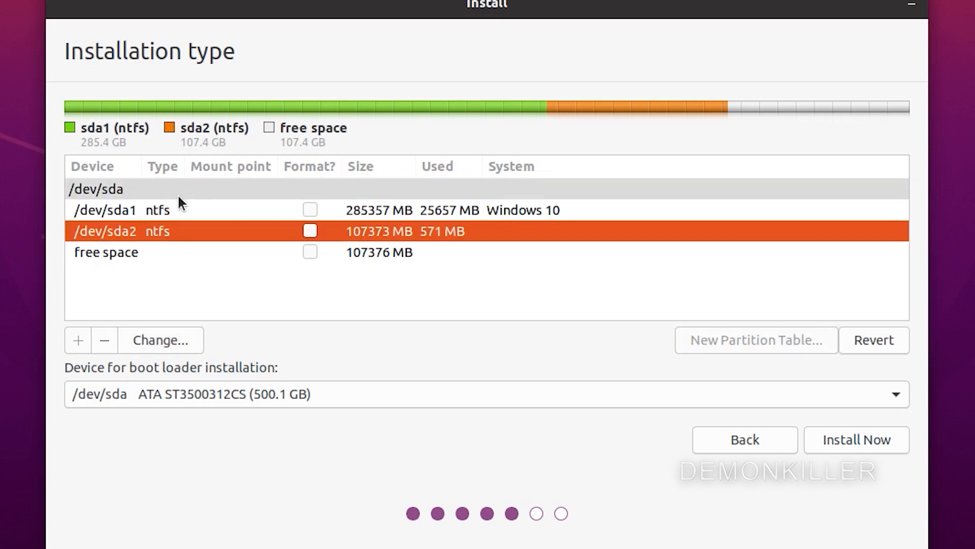
pyautogui.click(184, 208)
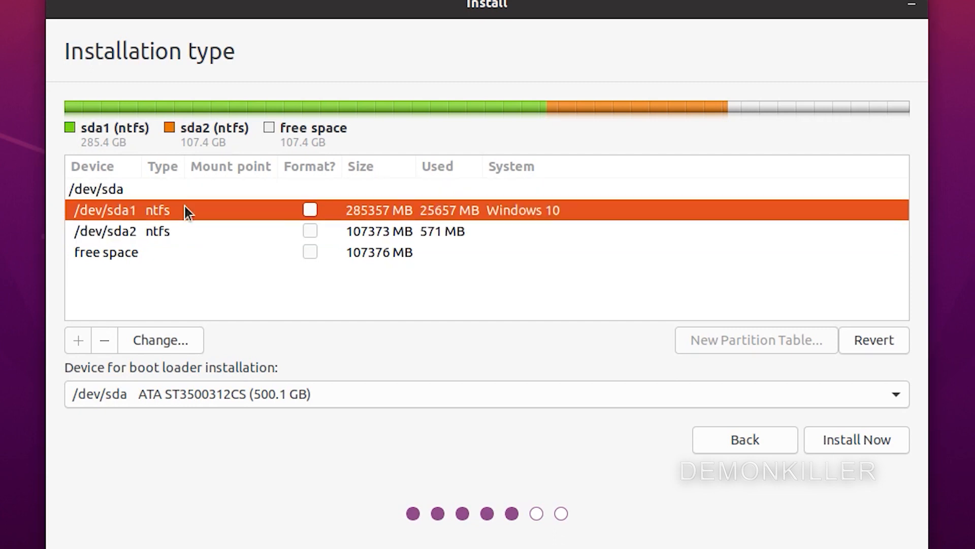
pyautogui.click(490, 229)
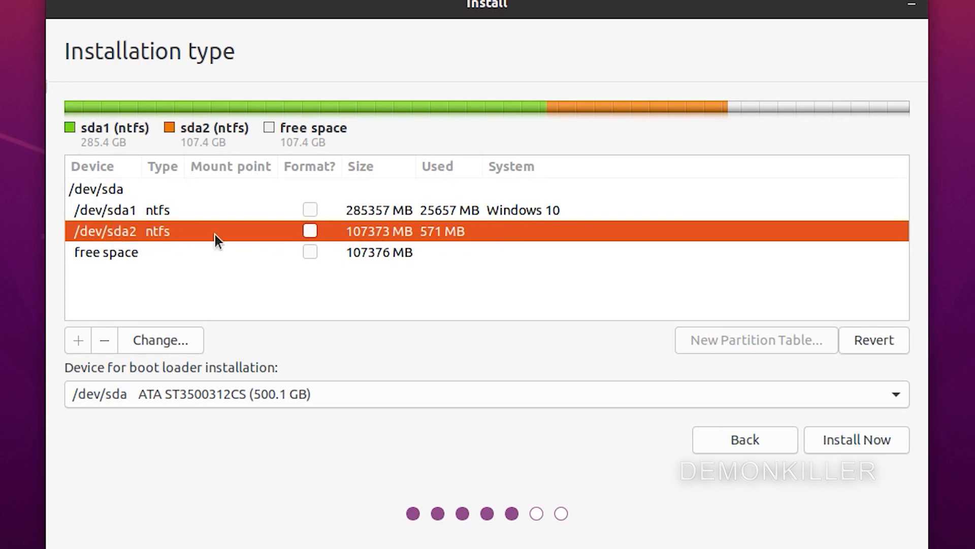
pyautogui.click(202, 257)
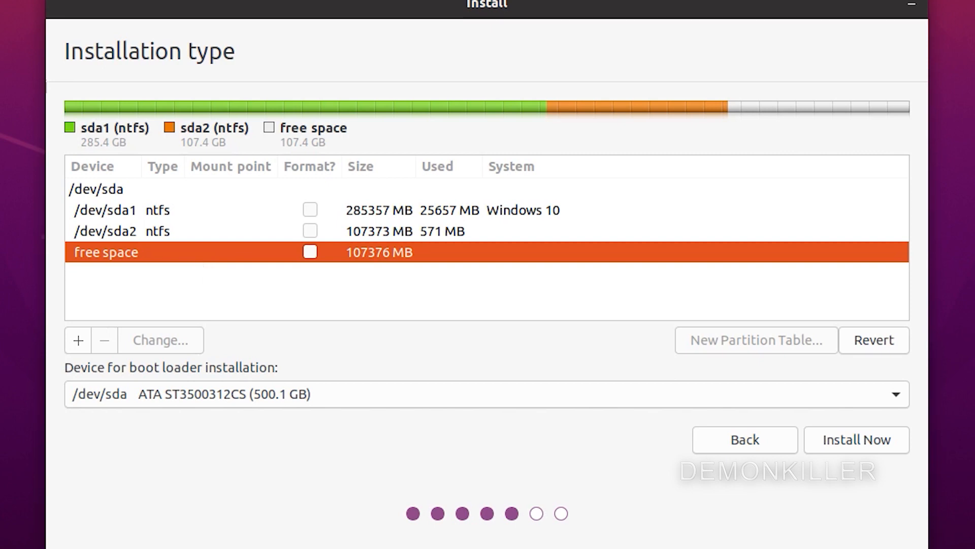
pyautogui.click(74, 343)
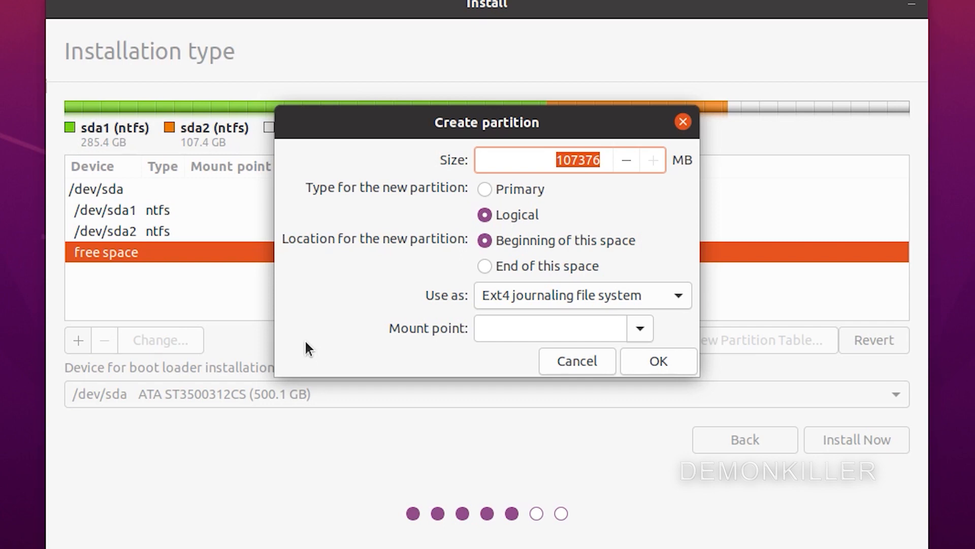
pyautogui.write('350')
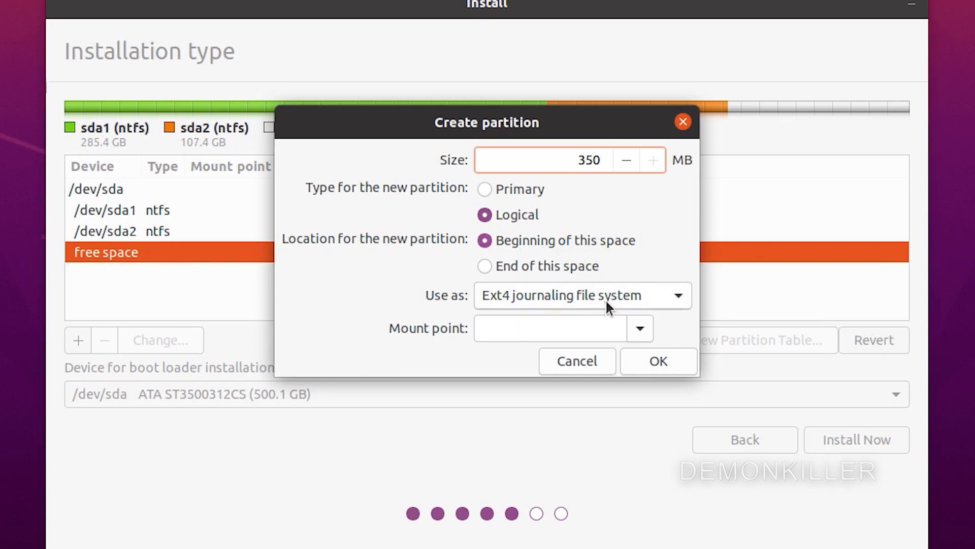
pyautogui.click(634, 330)
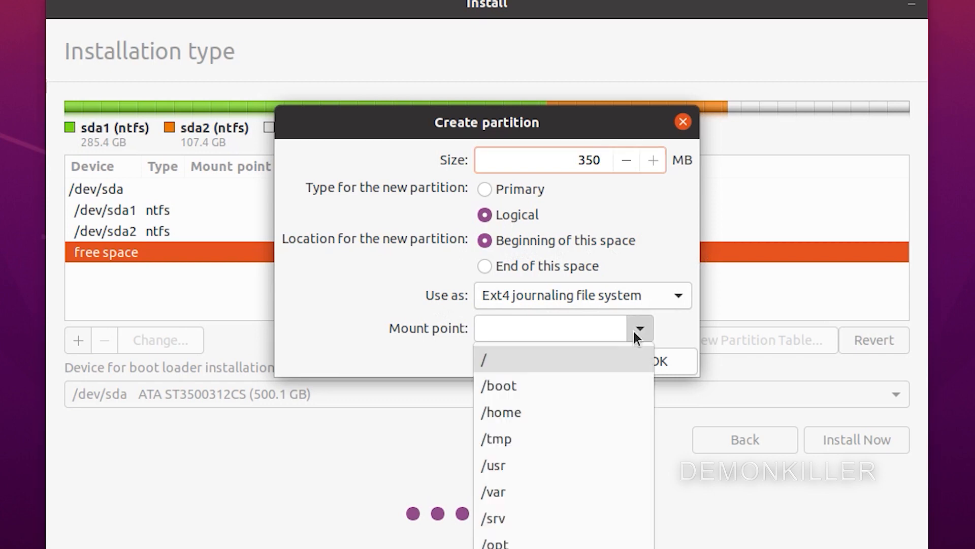
pyautogui.click(585, 387)
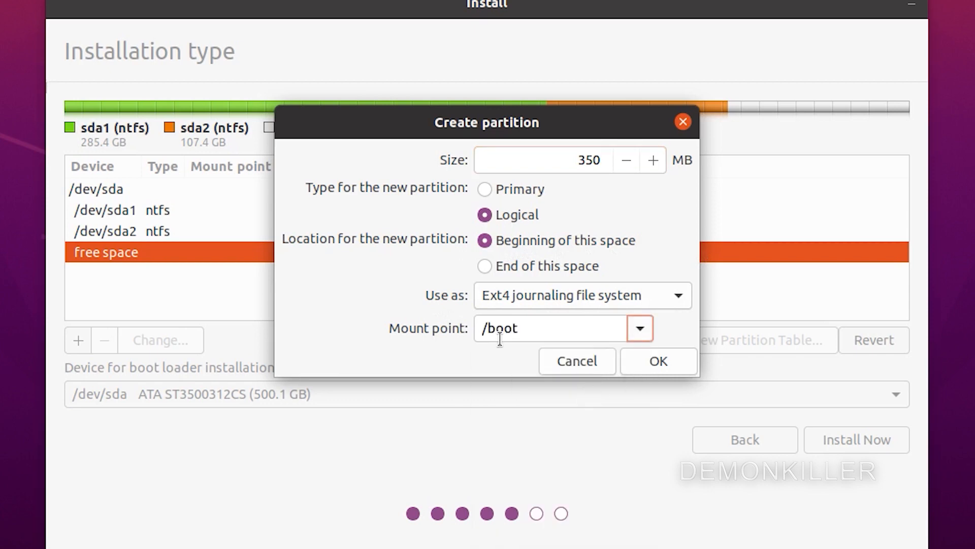
pyautogui.click(653, 360)
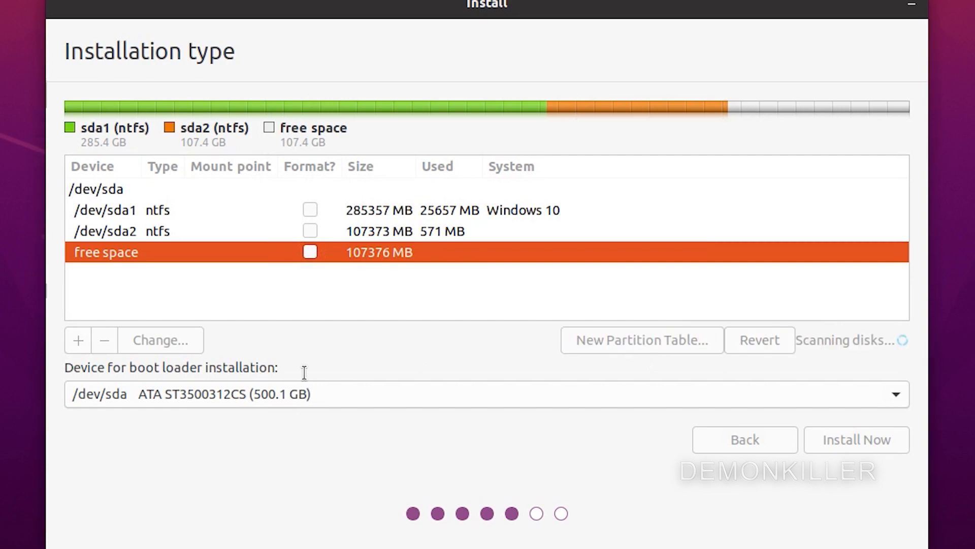
# - Set the device for boot loader installation to the new /boot partition, /dev/sda5
pyautogui.click(141, 252)
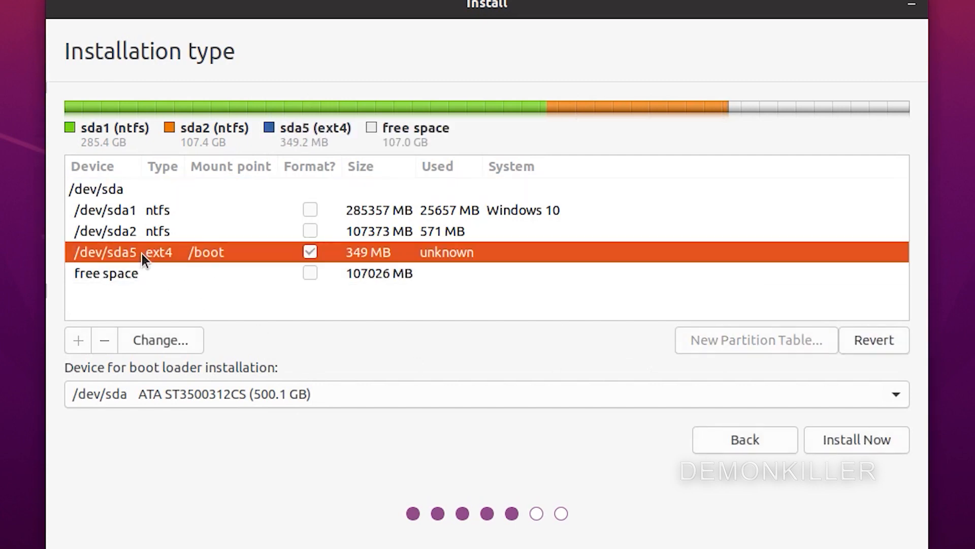
pyautogui.click(178, 398)
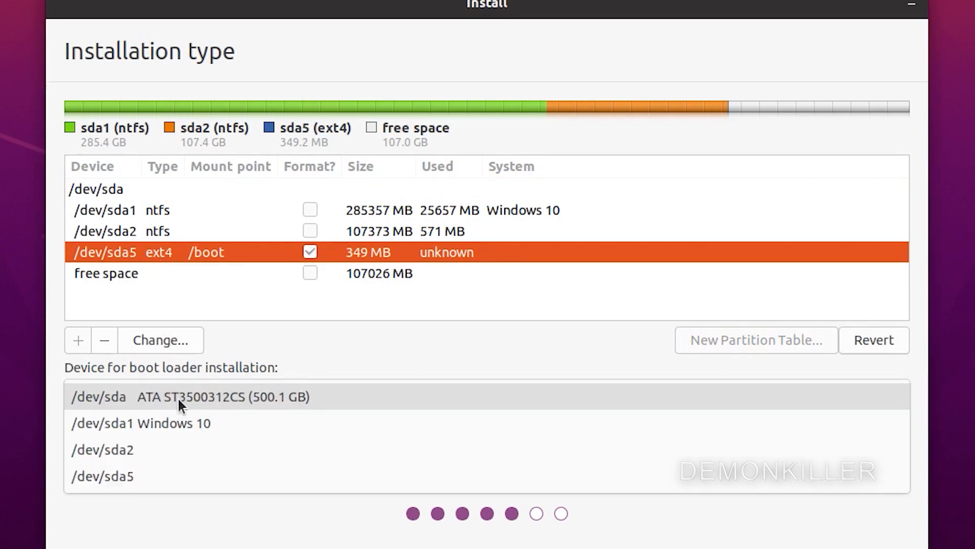
pyautogui.click(170, 480)
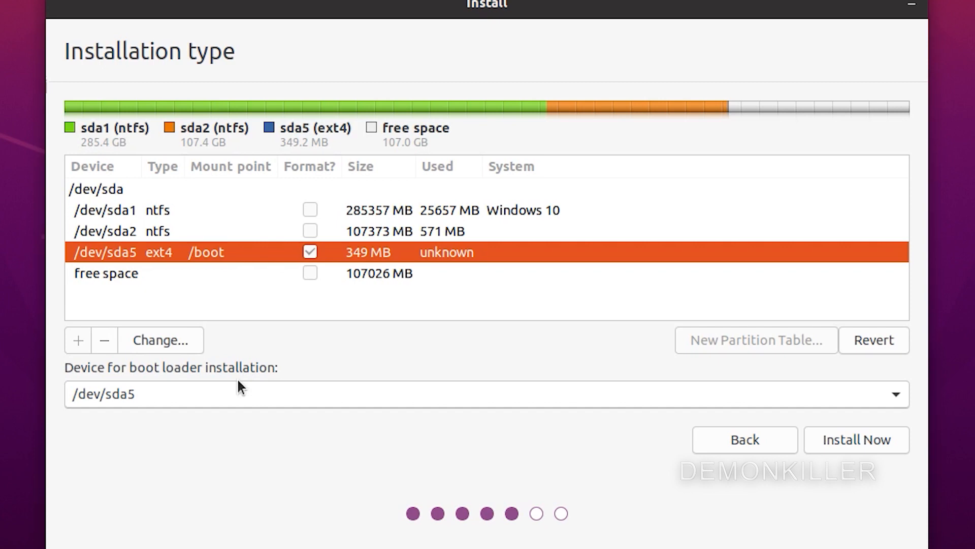
# - Create a 20480 MB logical Ext4 partition at the beginning of the free space with mount point /
pyautogui.click(169, 279)
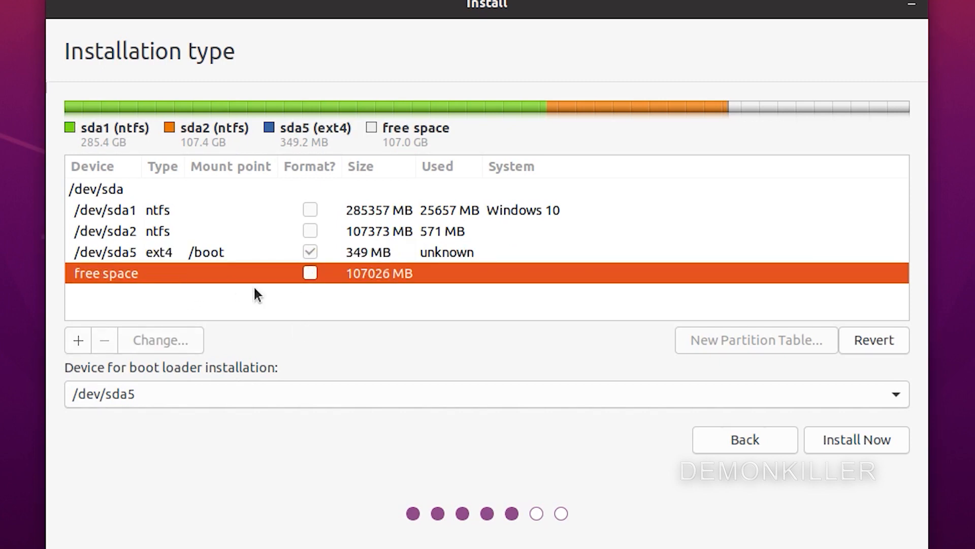
pyautogui.click(78, 340)
pyautogui.click(539, 165)
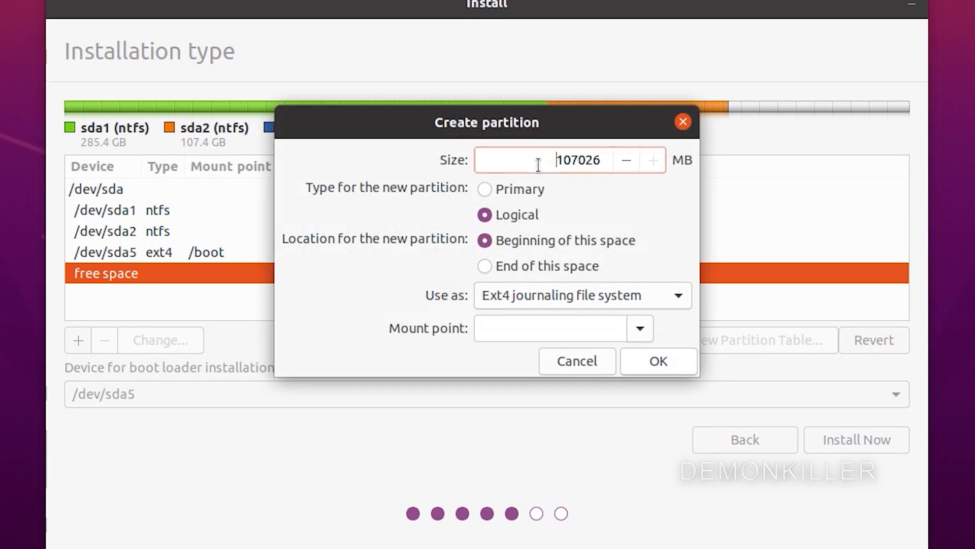
pyautogui.doubleClick(539, 165)
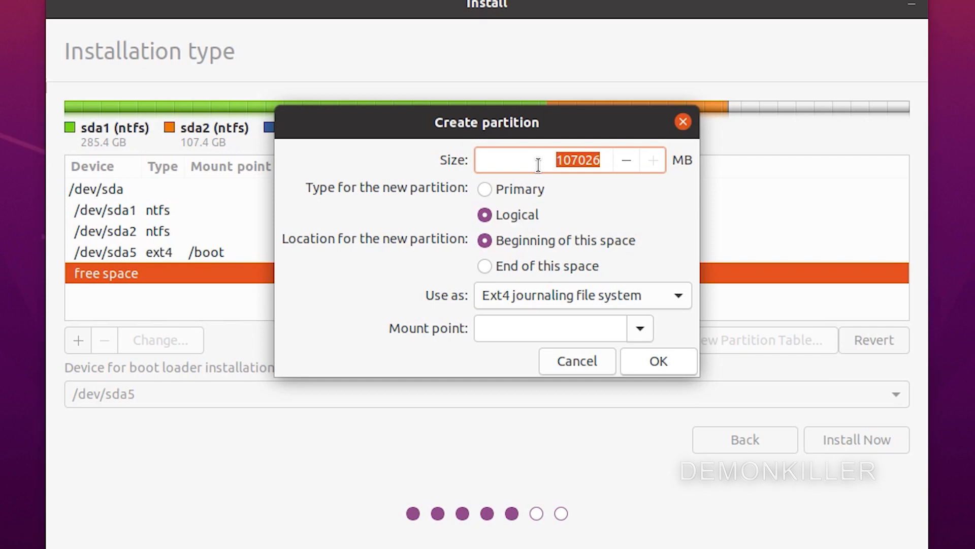
pyautogui.write('20')
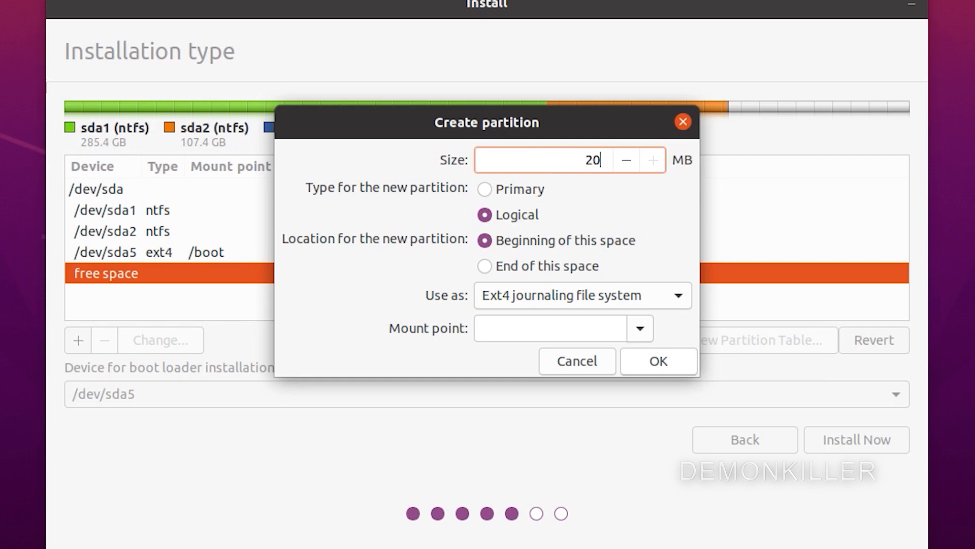
pyautogui.write('480')
pyautogui.click(641, 327)
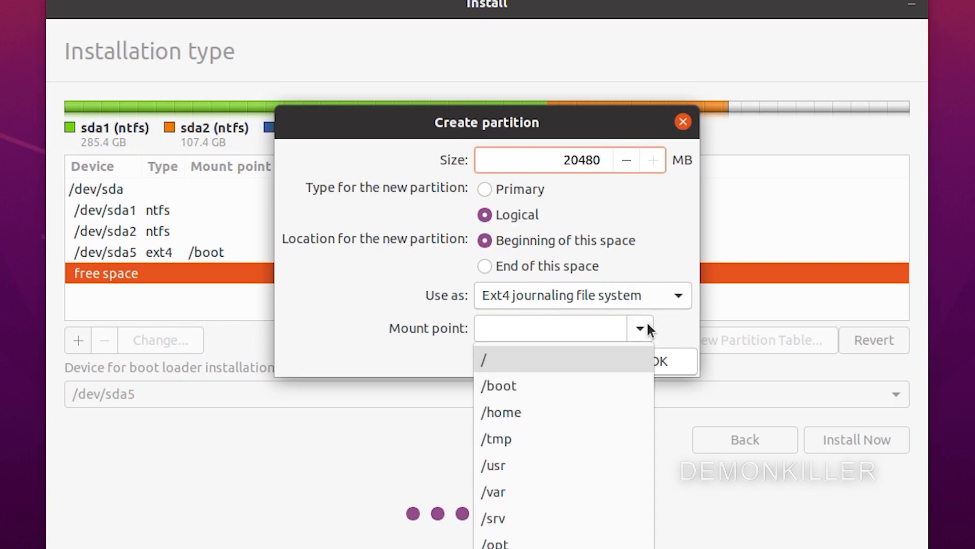
pyautogui.click(532, 361)
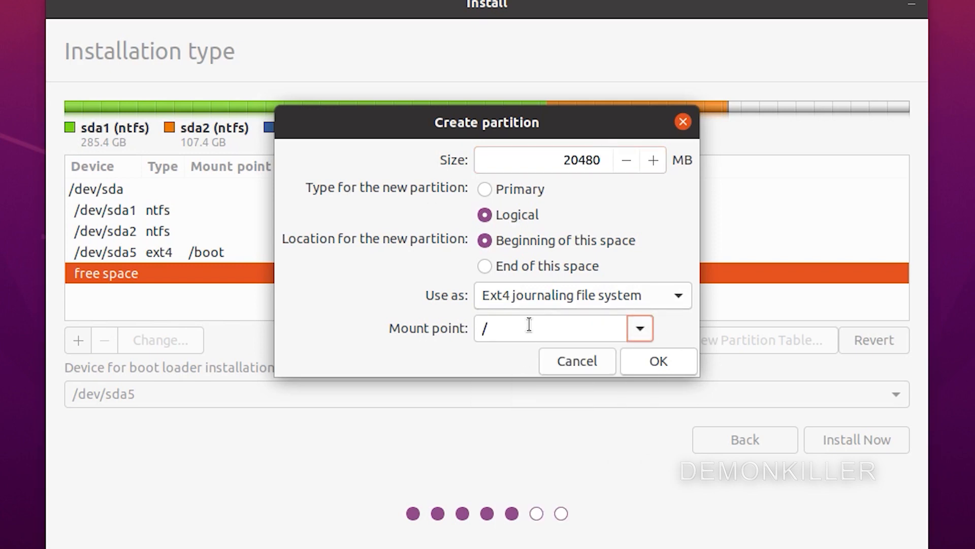
pyautogui.click(653, 361)
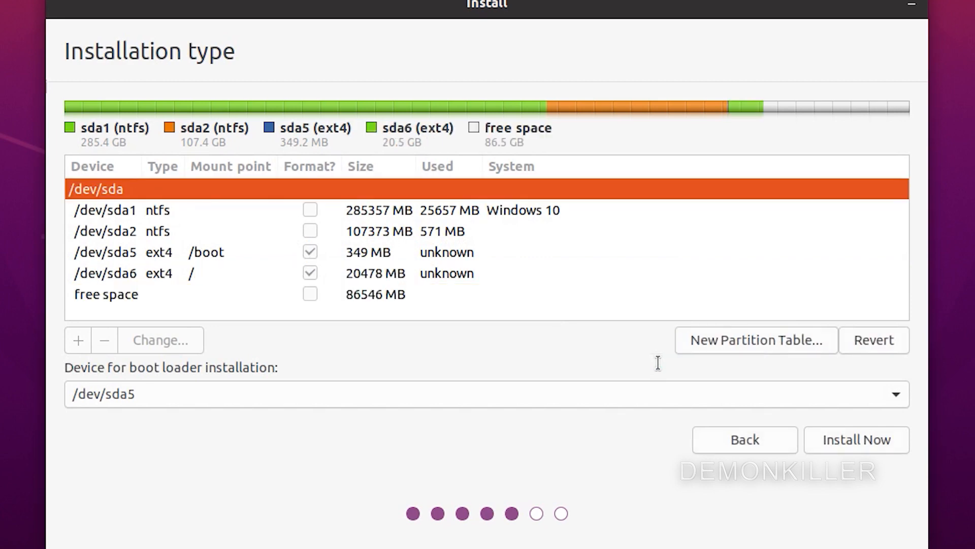
# - Set up a new logical partition of 8192 MB located at the end of the remaining free space
pyautogui.click(442, 298)
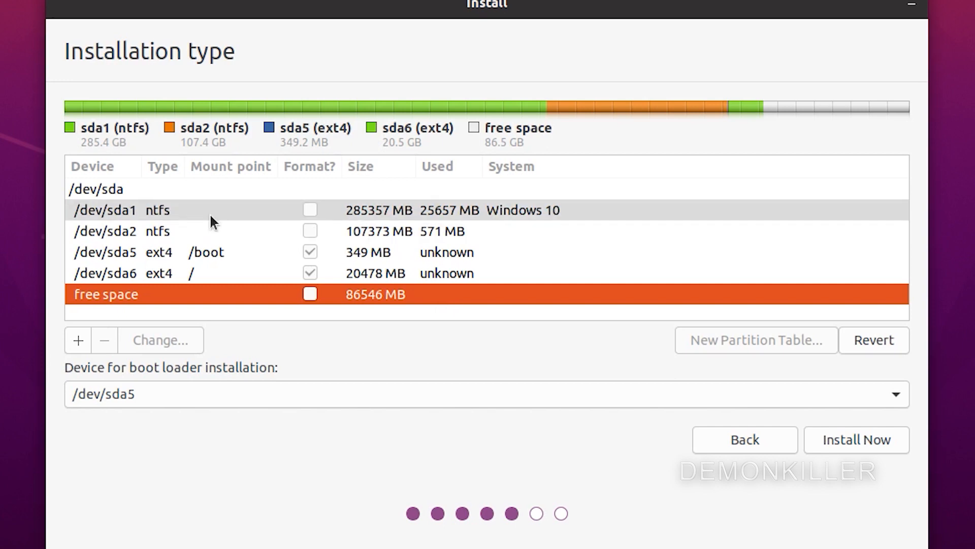
pyautogui.click(79, 340)
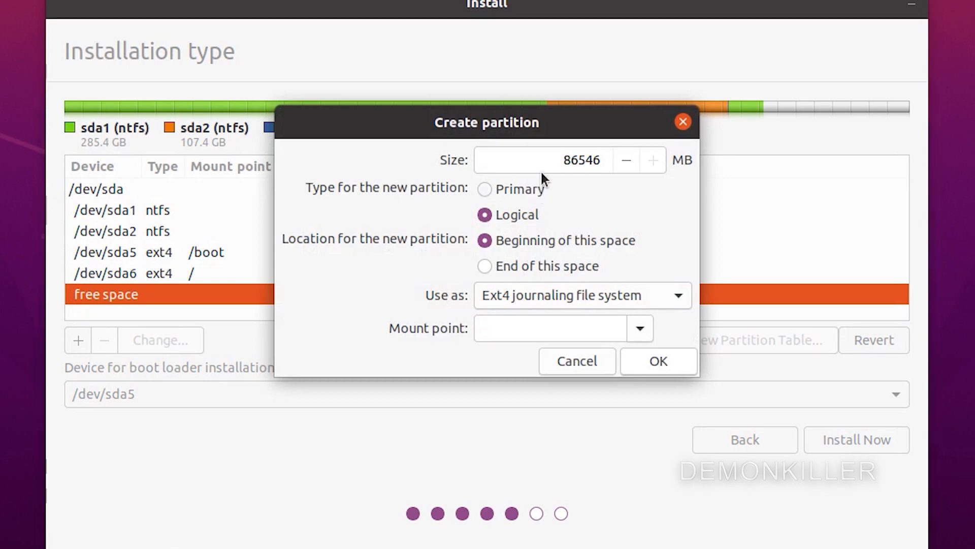
pyautogui.moveTo(552, 162); pyautogui.dragTo(628, 163)
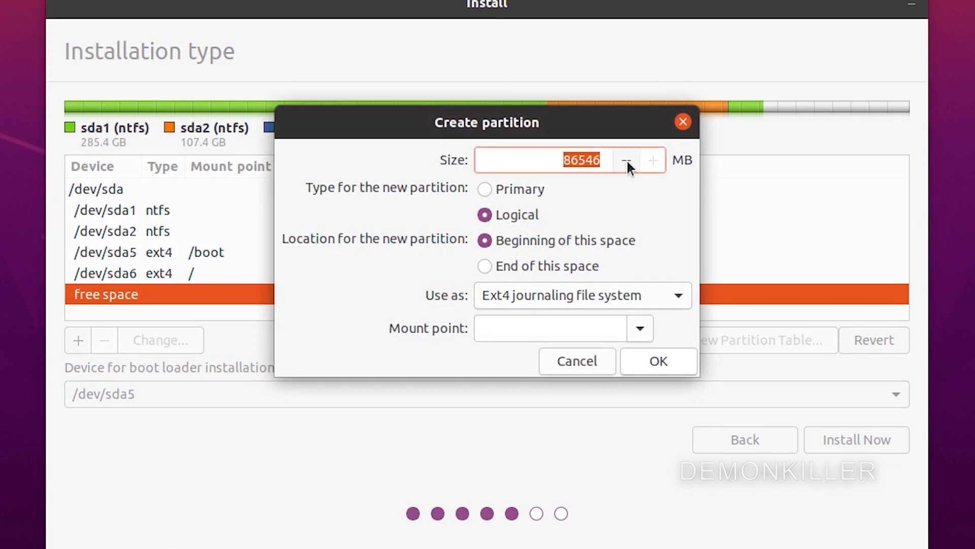
pyautogui.write('81')
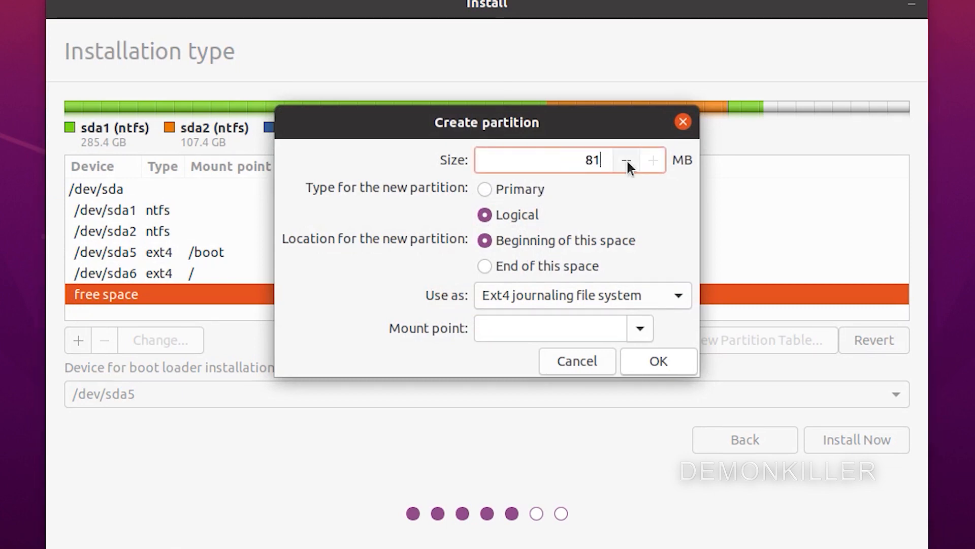
pyautogui.write('92')
pyautogui.click(547, 269)
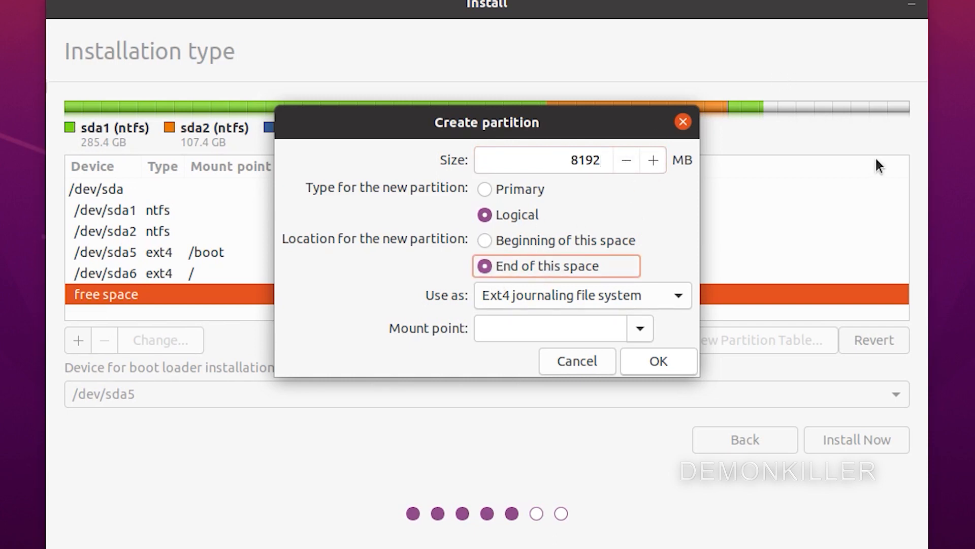
# - Set the new partition's use to swap area and create it
pyautogui.moveTo(599, 131); pyautogui.dragTo(590, 233)
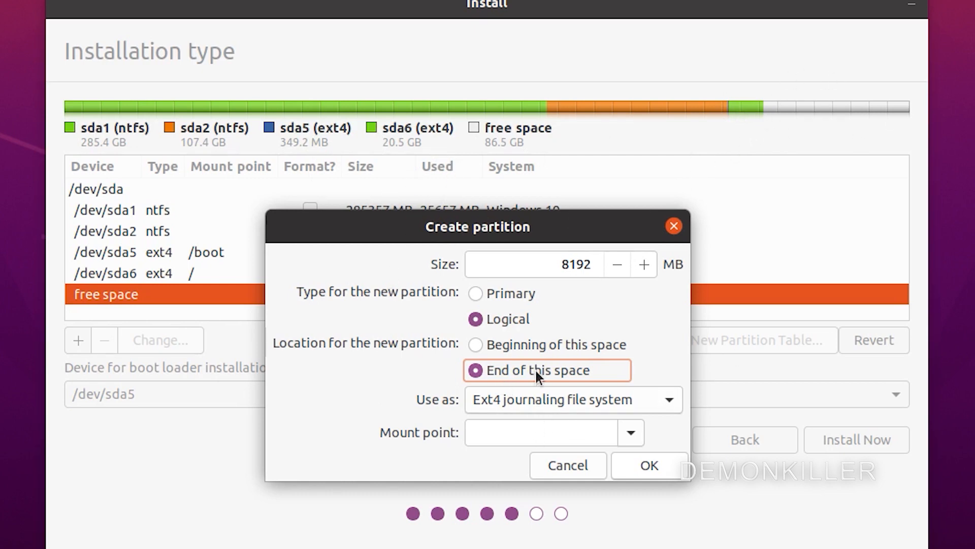
pyautogui.click(476, 402)
pyautogui.click(412, 231)
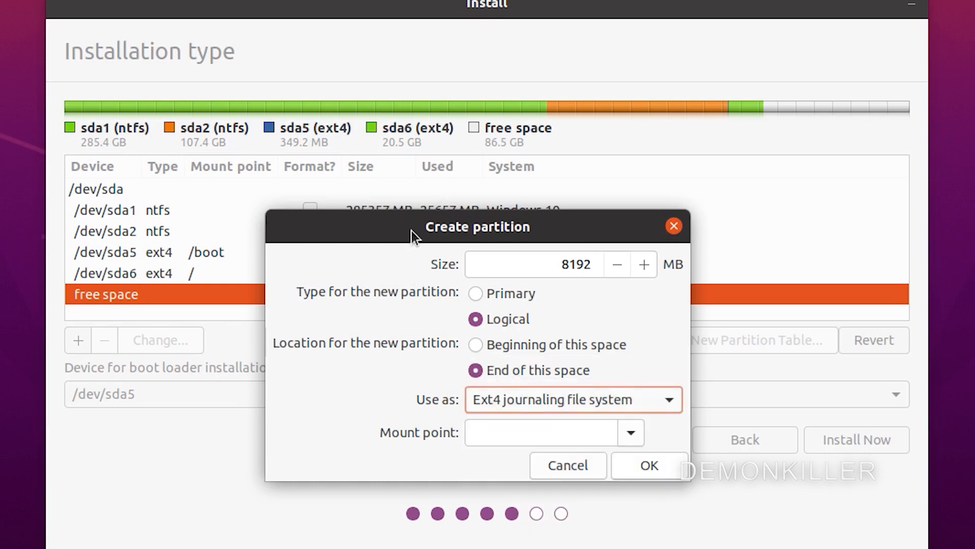
pyautogui.moveTo(412, 231); pyautogui.dragTo(440, 68)
pyautogui.click(595, 244)
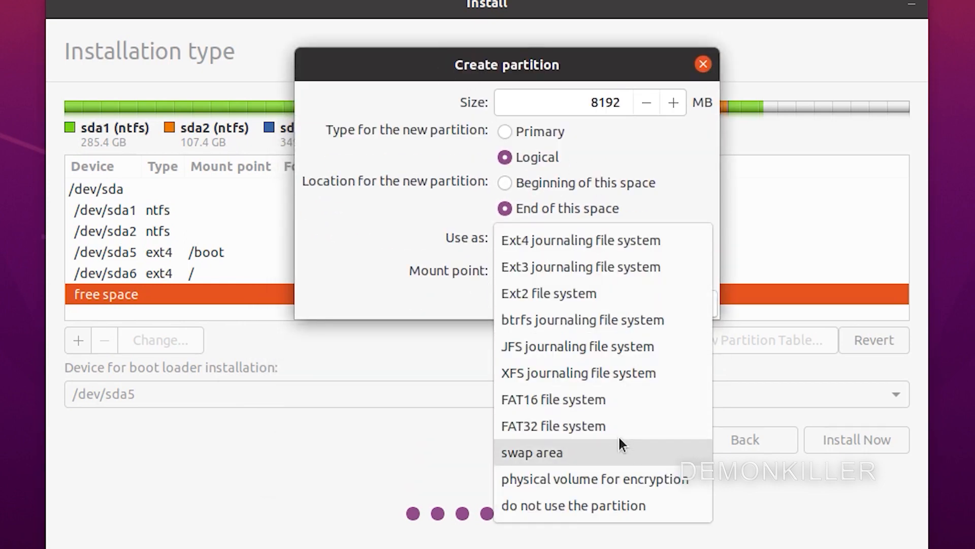
pyautogui.click(543, 447)
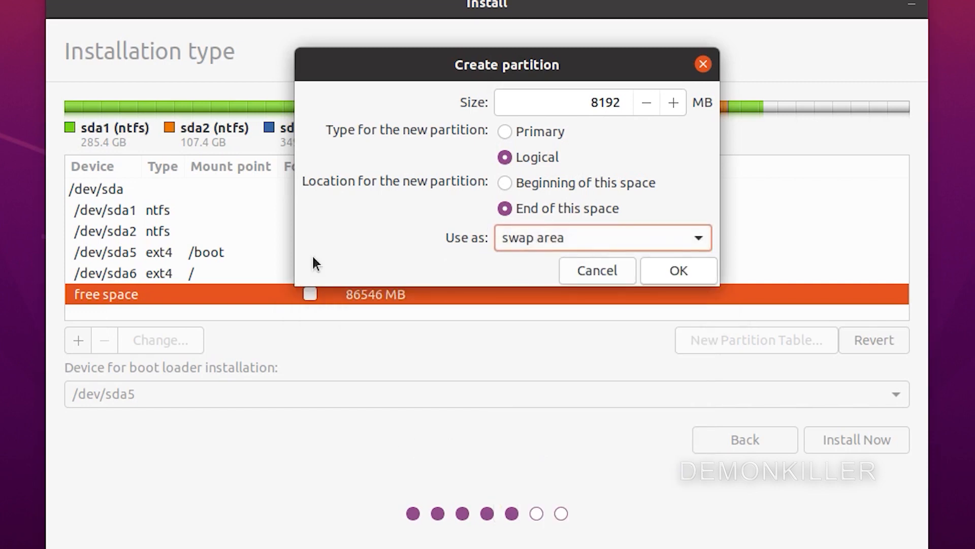
pyautogui.click(656, 275)
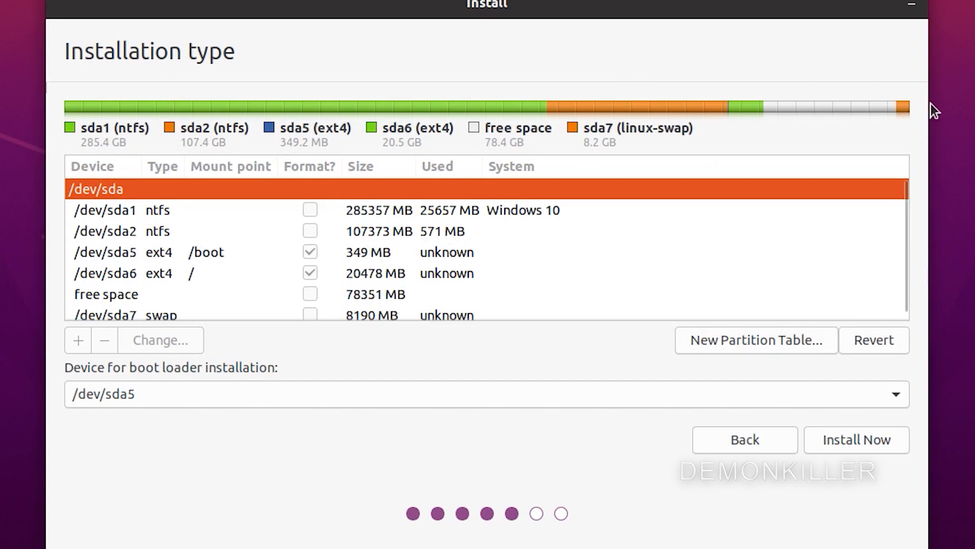
# - Create a logical Ext4 partition from all the remaining free space, located at its end, with mount point /home
pyautogui.click(174, 309)
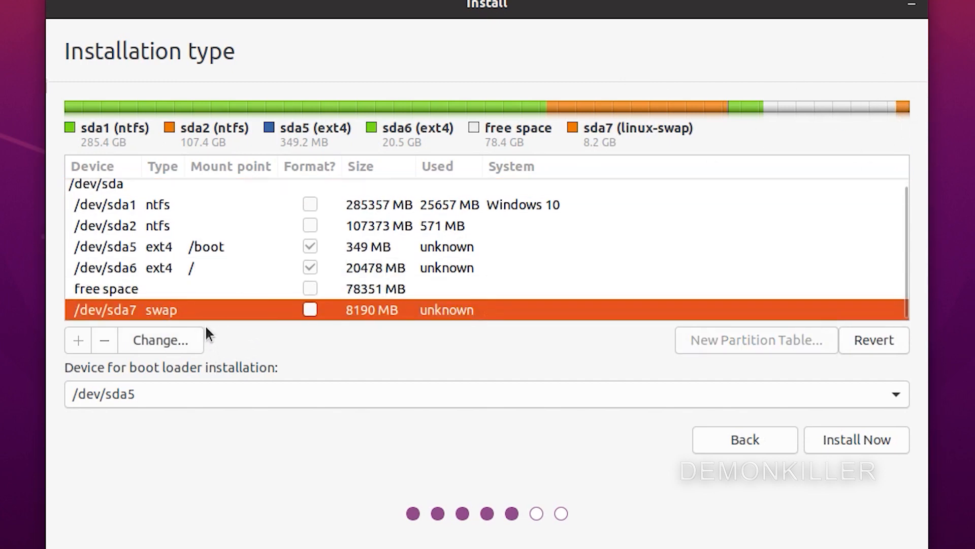
pyautogui.click(190, 277)
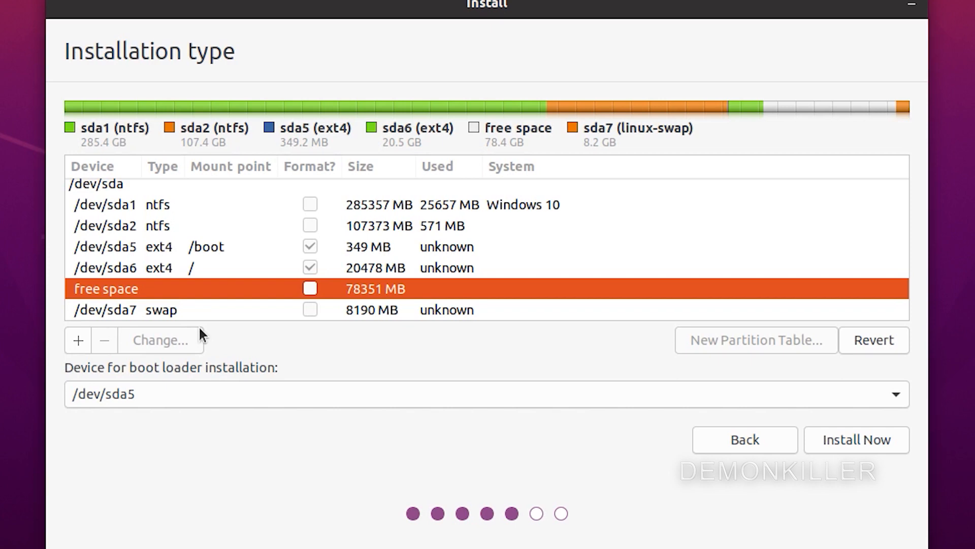
pyautogui.click(87, 343)
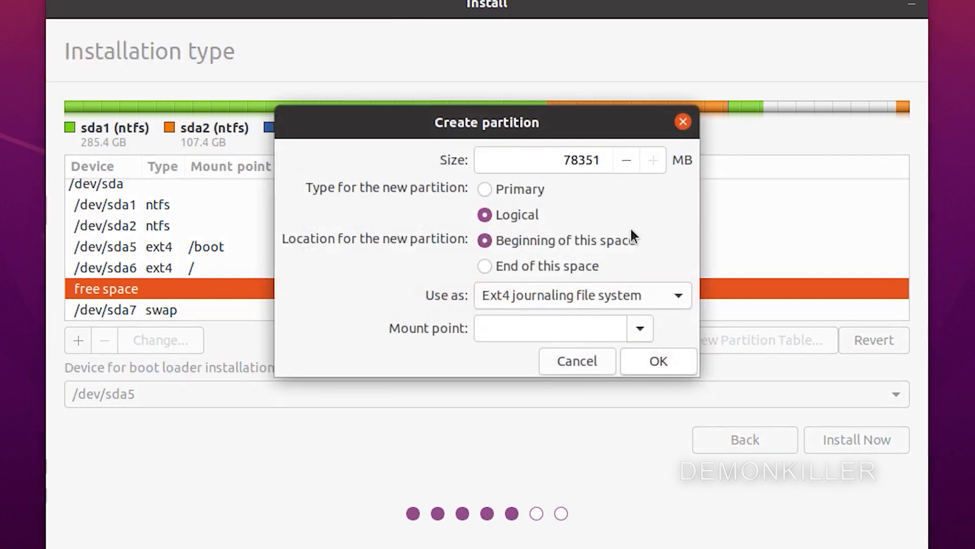
pyautogui.click(562, 267)
pyautogui.click(641, 328)
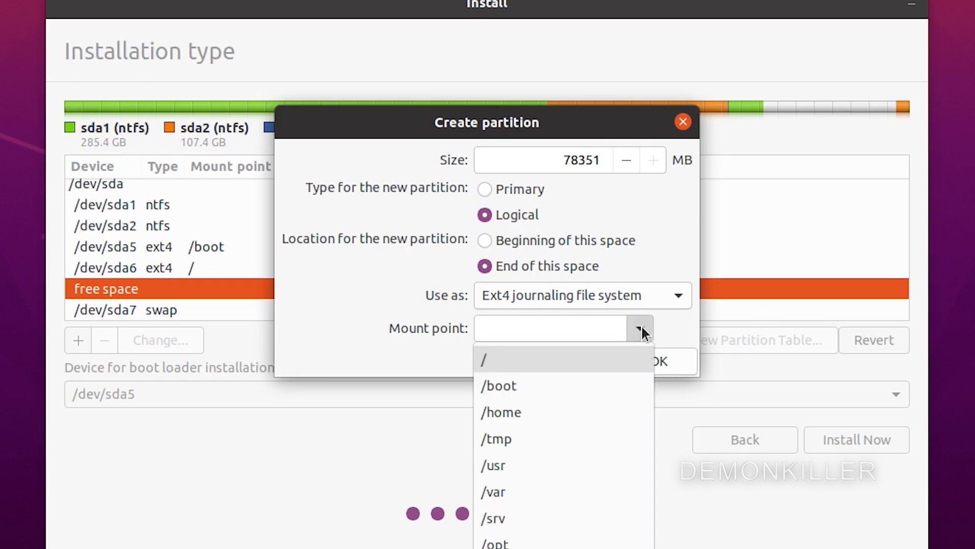
pyautogui.click(631, 410)
pyautogui.click(663, 361)
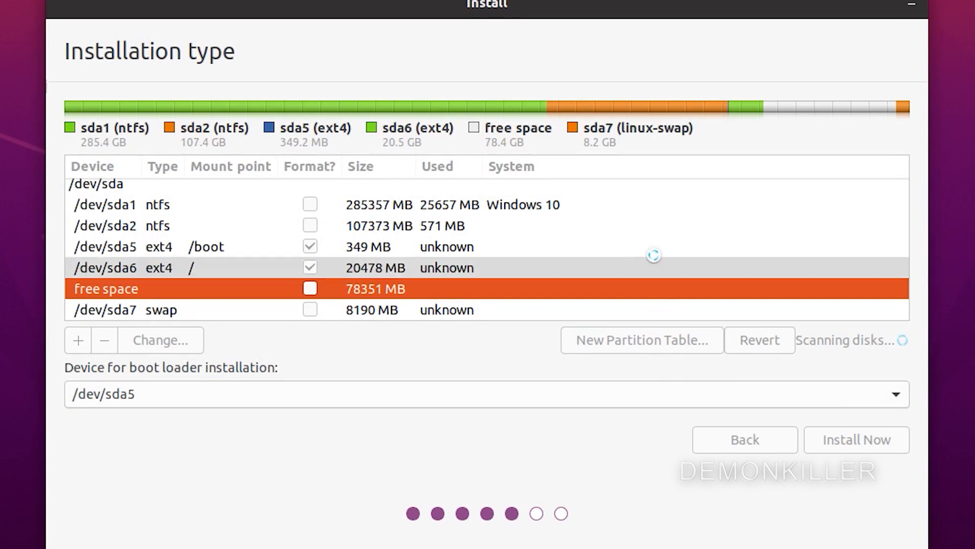
# - Review the /boot, /, /home and swap partitions and check that the boot loader device is /dev/sda5
pyautogui.click(393, 247)
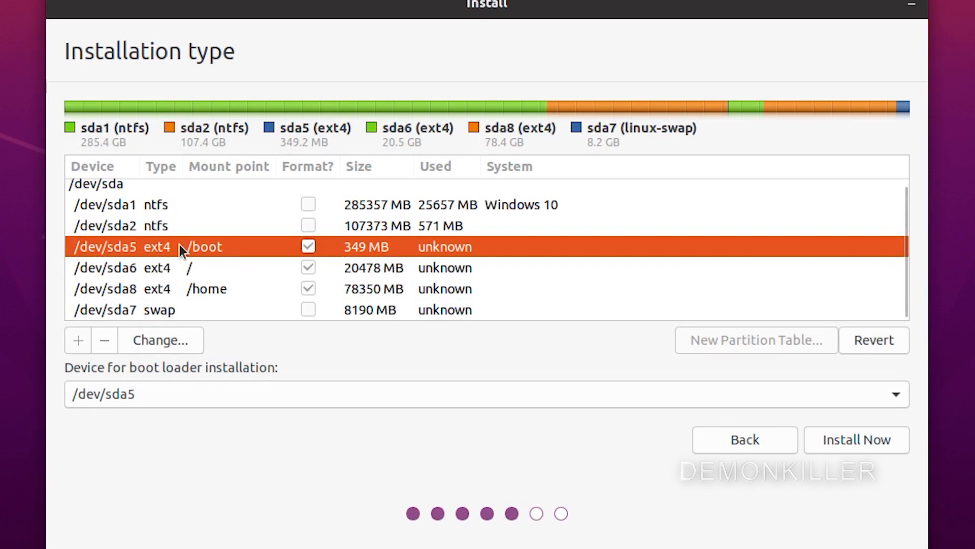
pyautogui.click(193, 267)
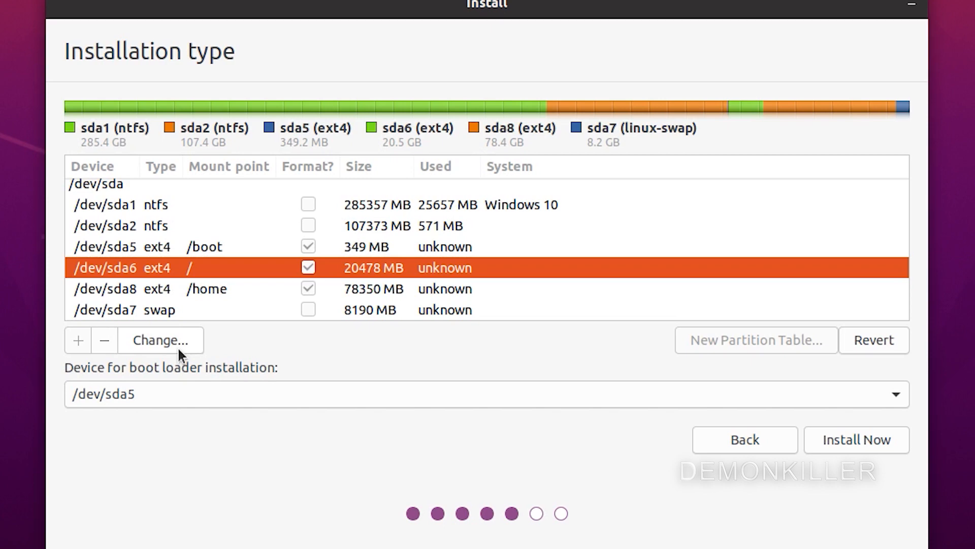
pyautogui.click(201, 289)
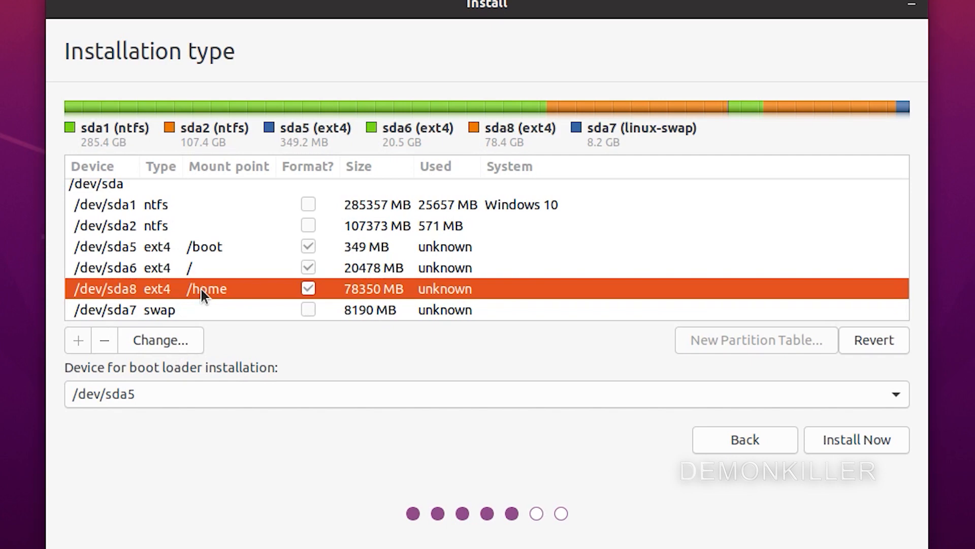
pyautogui.click(216, 314)
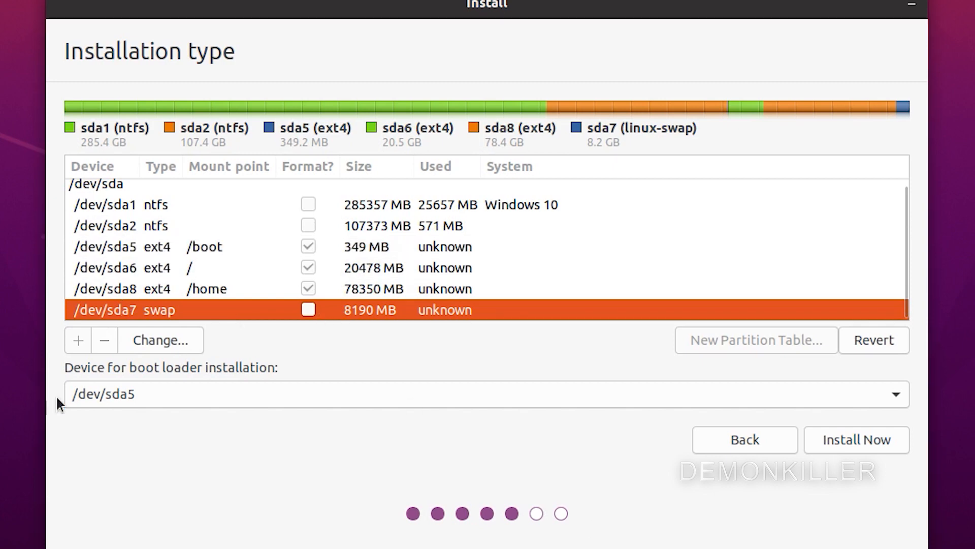
pyautogui.click(200, 393)
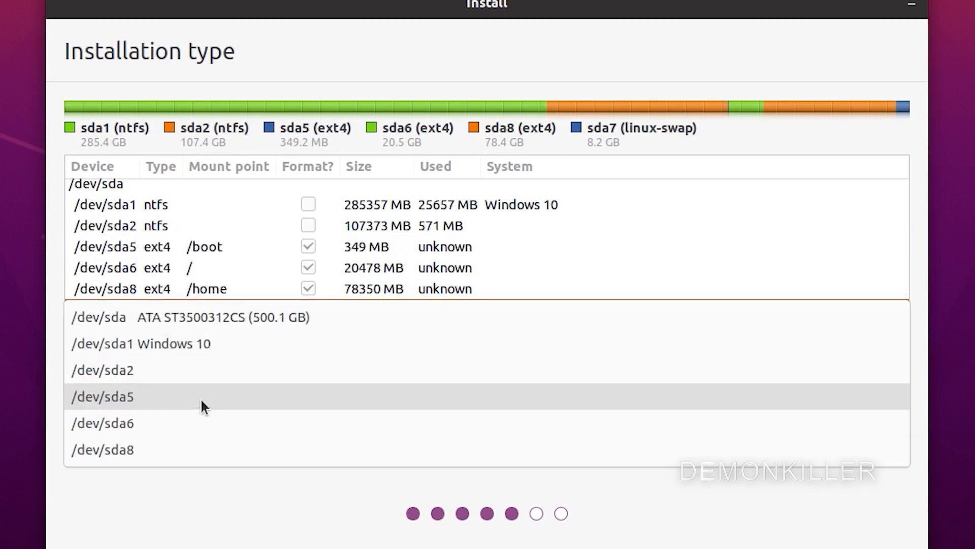
pyautogui.click(200, 398)
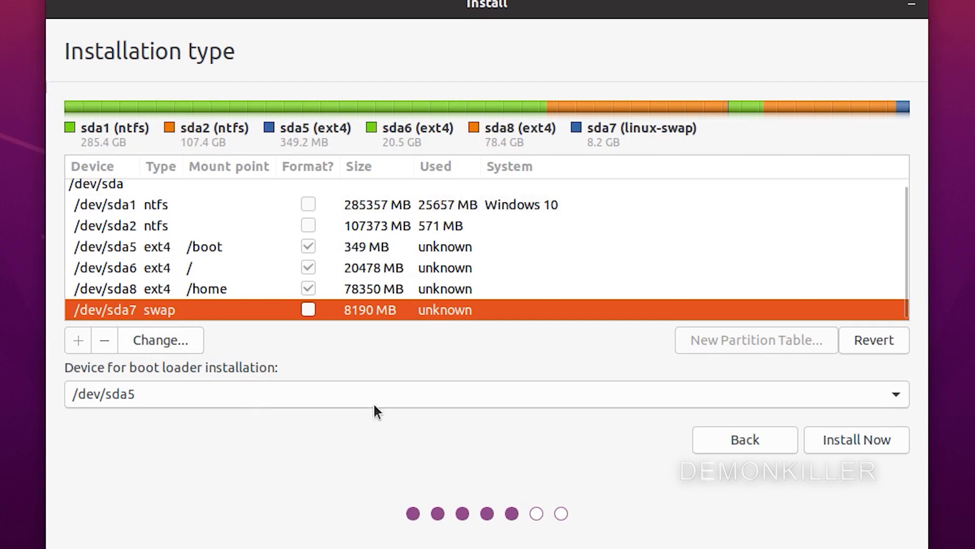
# - Start the installation by writing the partition changes to disk, and set the location to Kolkata
pyautogui.click(845, 446)
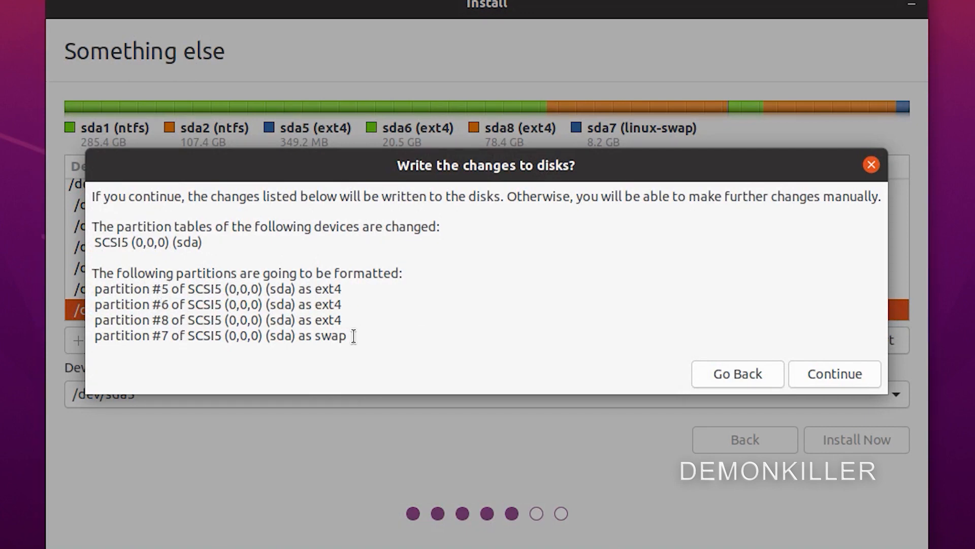
pyautogui.click(828, 377)
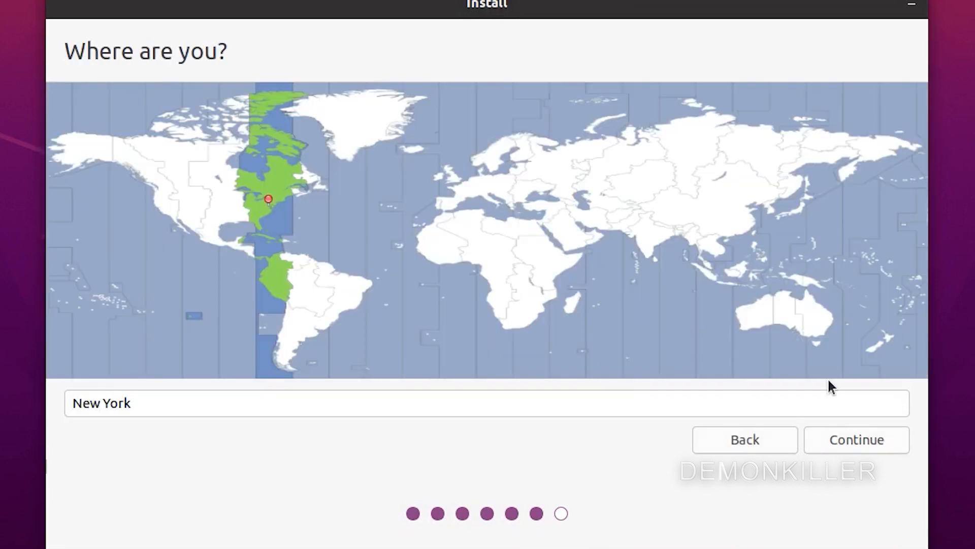
pyautogui.click(636, 233)
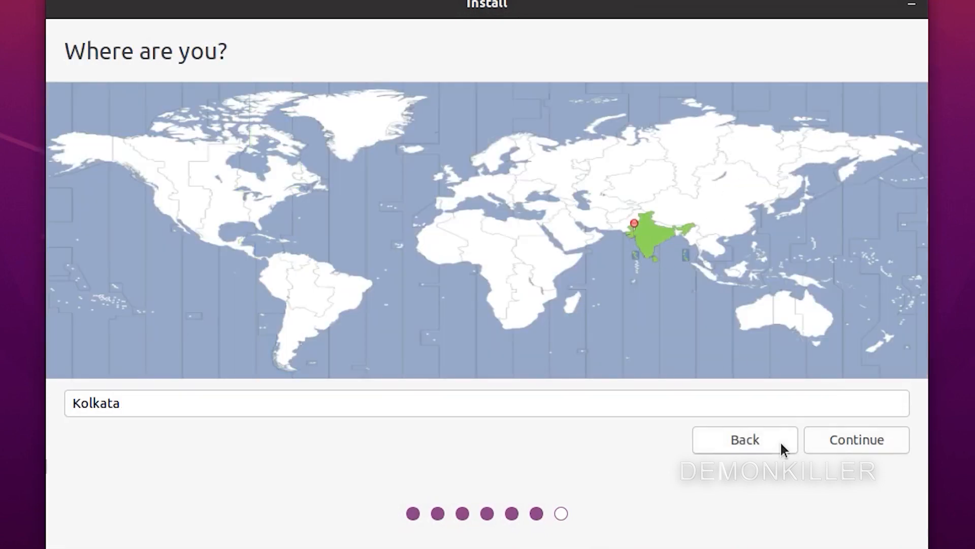
pyautogui.click(887, 451)
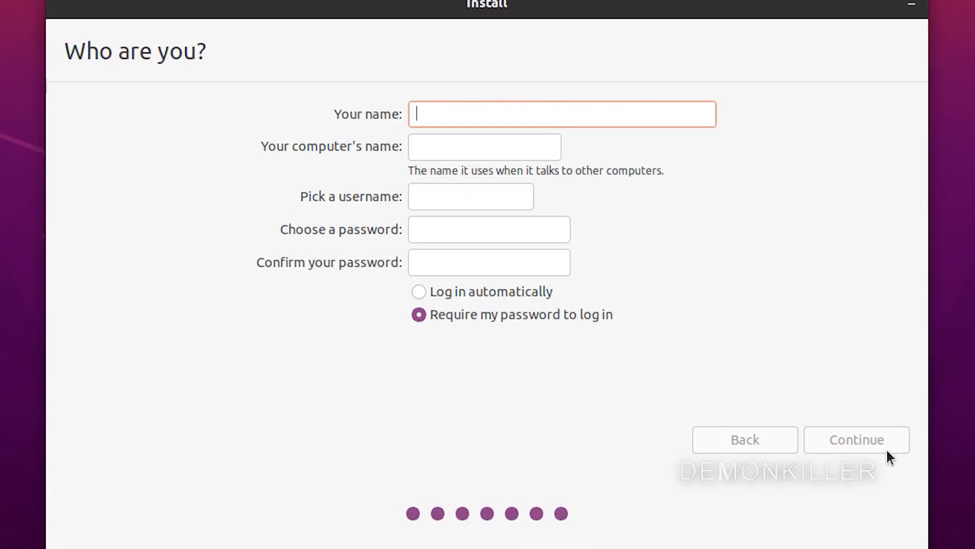
# - Fill in the account owner's name and set the computer's name to dktestbench
pyautogui.write('demoniller')
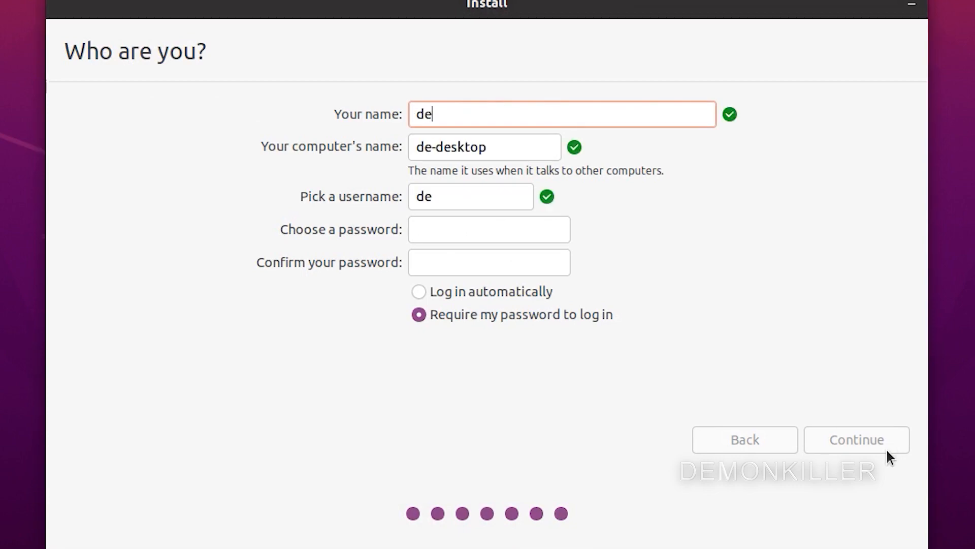
pyautogui.press('Tab')
pyautogui.write('dktre')
pyautogui.press('BackSpace')
pyautogui.press('BackSpace')
pyautogui.write('estbench')
# - Enter and confirm the account password, keep the password required for login, and continue the installation
pyautogui.click(447, 233)
pyautogui.write('●●●●')
pyautogui.click(438, 263)
pyautogui.write('●●●●')
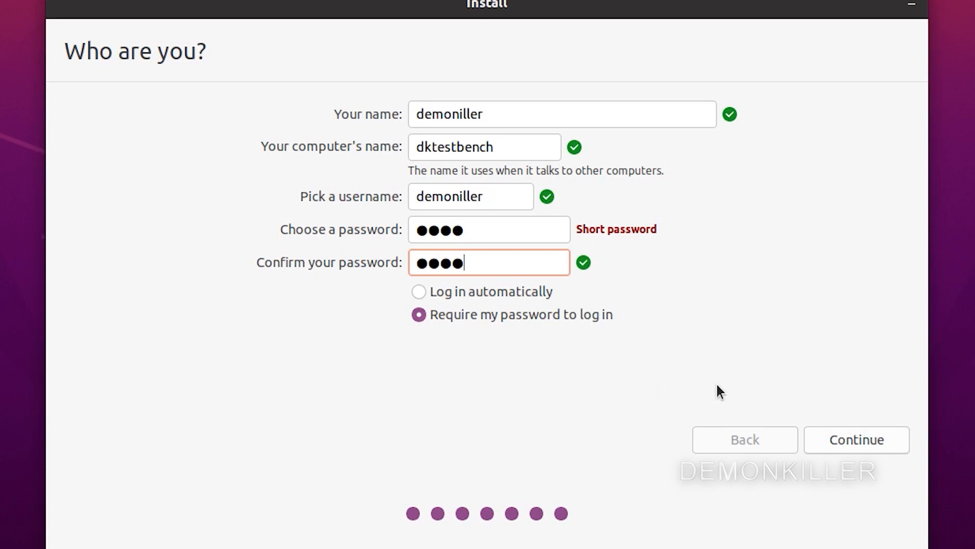
pyautogui.click(899, 437)
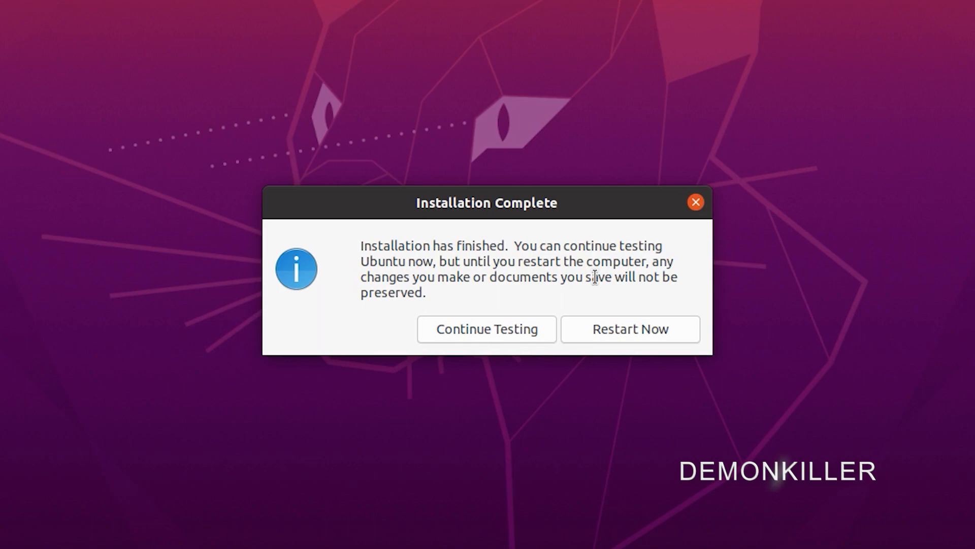
# - Restart the computer from the finished installer and continue past the request to remove the installation medium
pyautogui.click(648, 329)
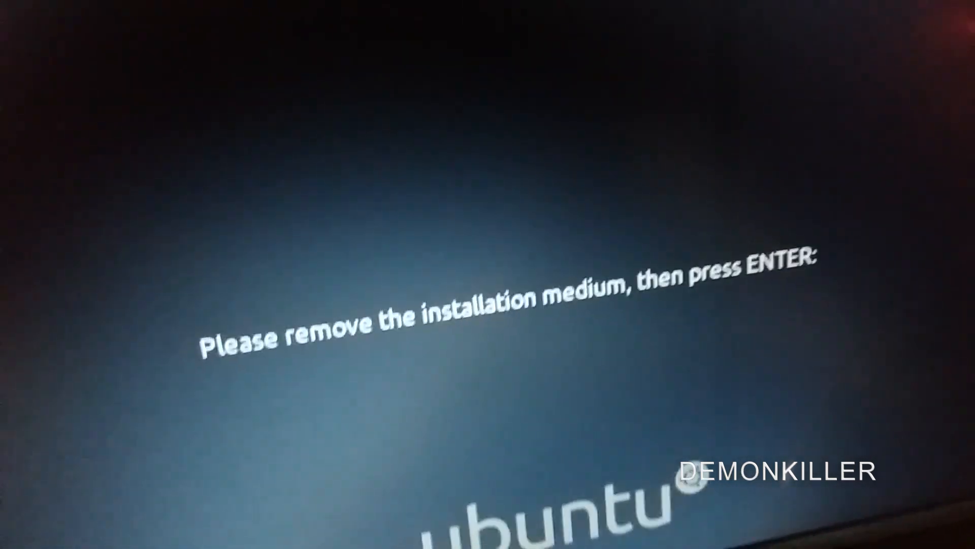
pyautogui.press('Return')
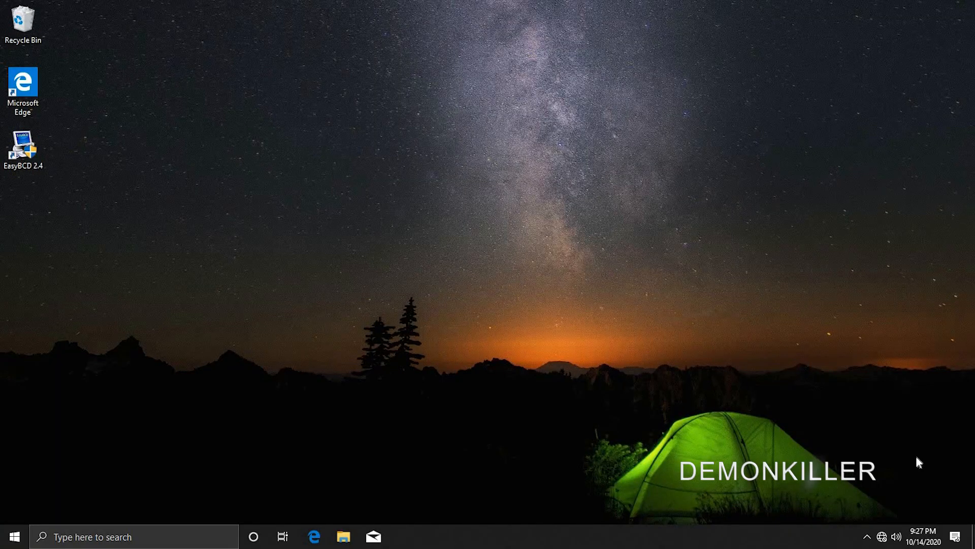
# - Open EasyBCD 2.4 in a maximized window in Windows 10 and bring up its boot menu editor
pyautogui.doubleClick(35, 167)
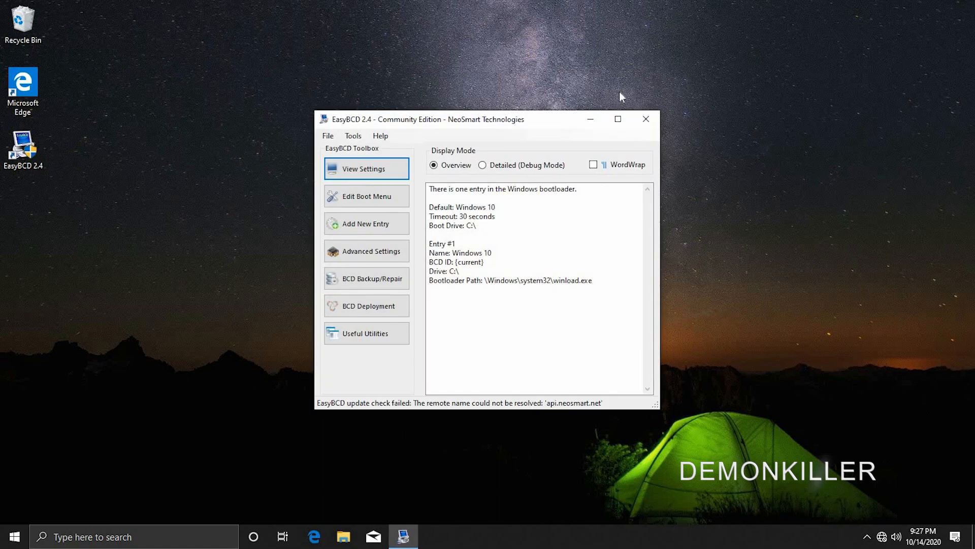
pyautogui.click(620, 122)
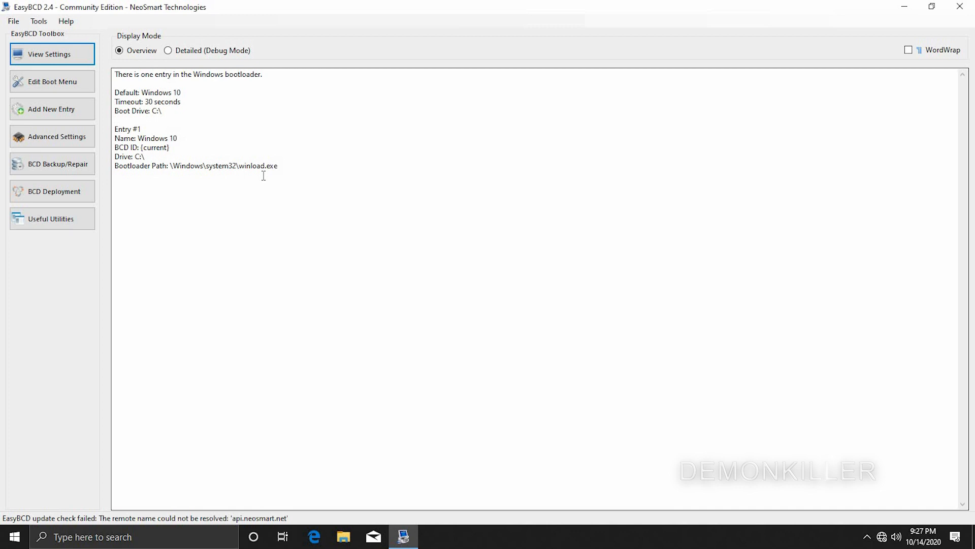
pyautogui.click(61, 87)
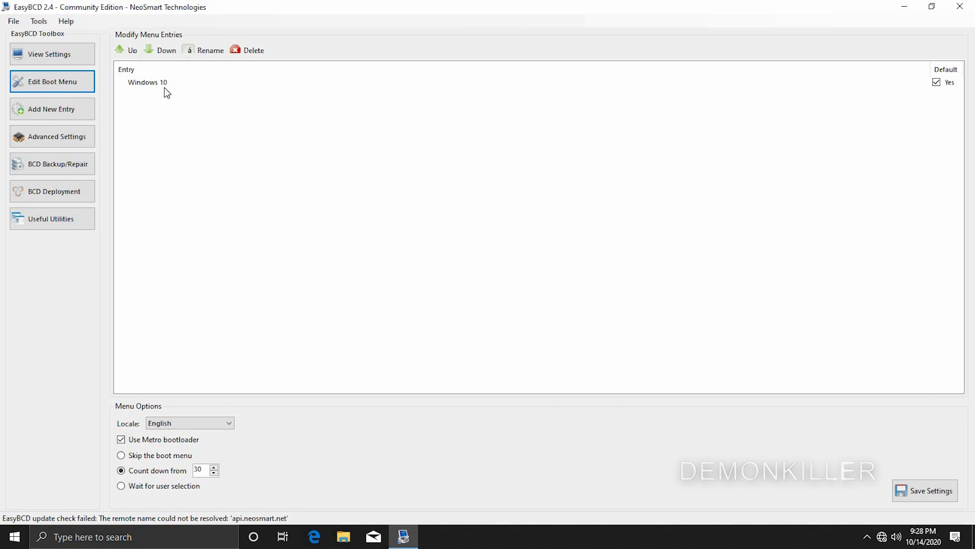
# - Prepare a new Linux/BSD boot entry of type GRUB 2 named Ubuntu 20.04 LTS
pyautogui.click(33, 111)
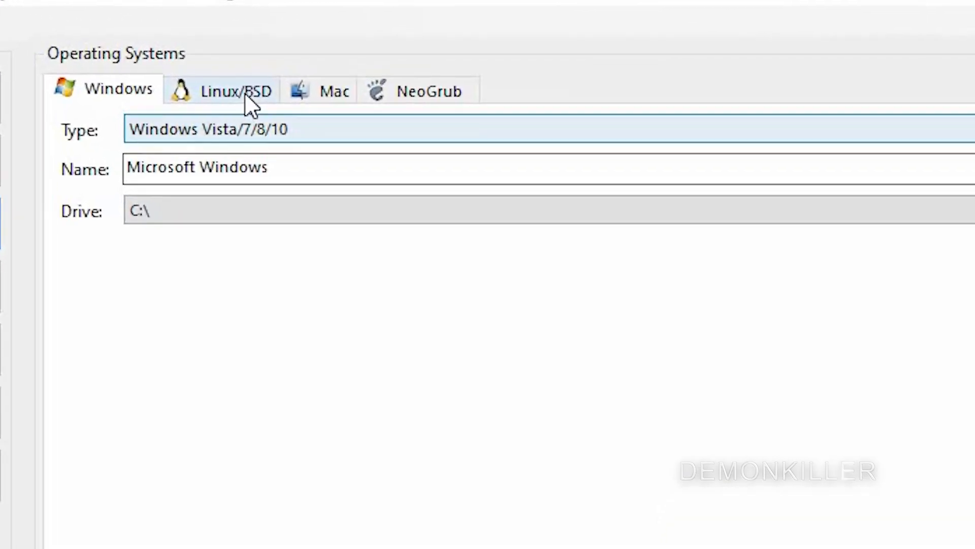
pyautogui.click(247, 97)
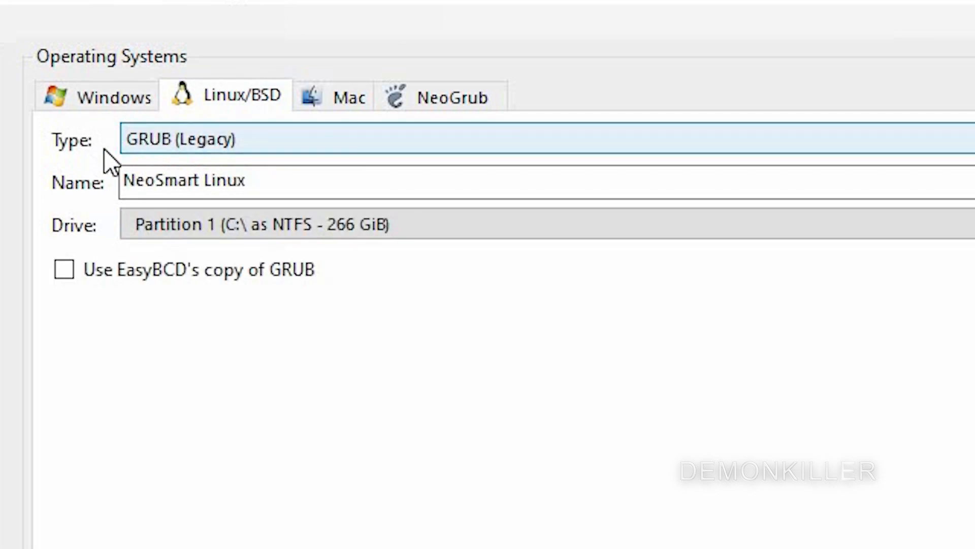
pyautogui.click(175, 145)
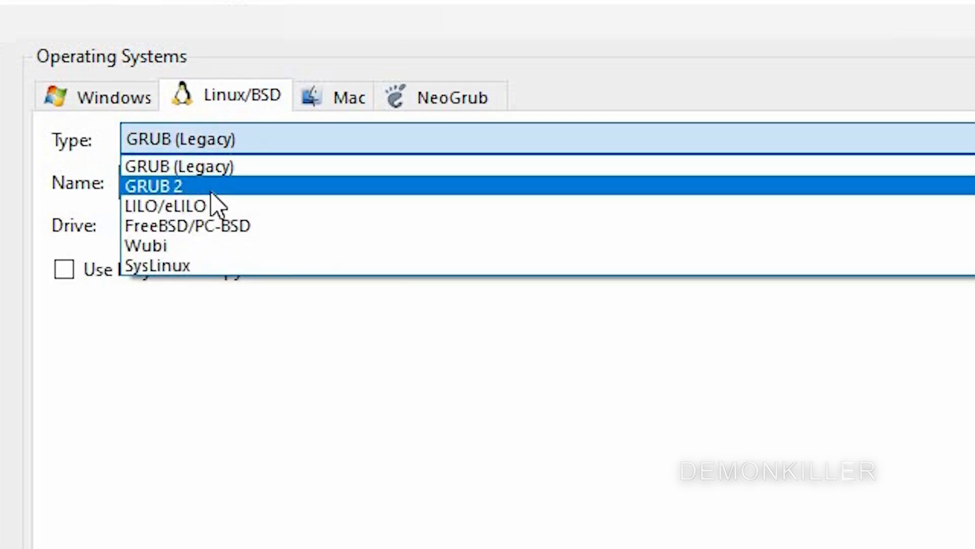
pyautogui.click(246, 192)
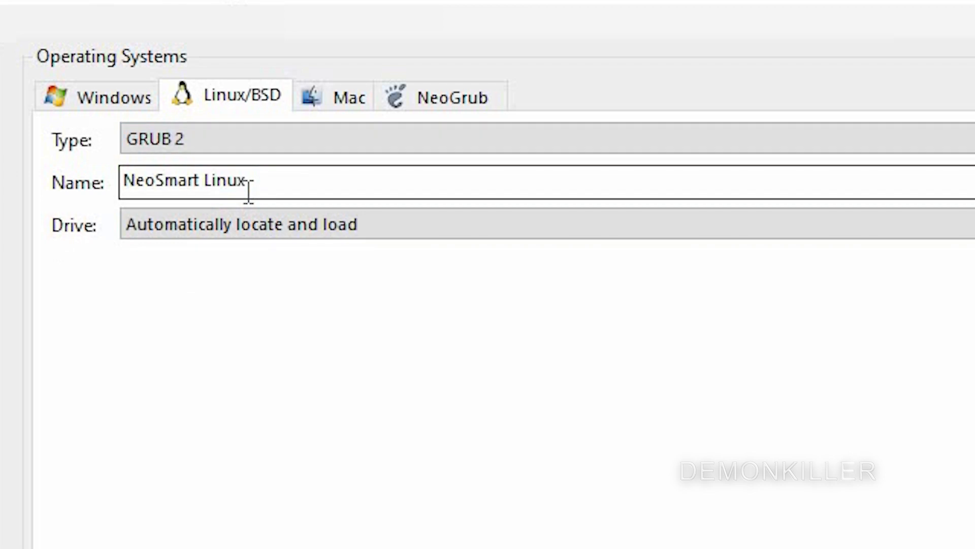
pyautogui.moveTo(248, 182); pyautogui.dragTo(122, 183)
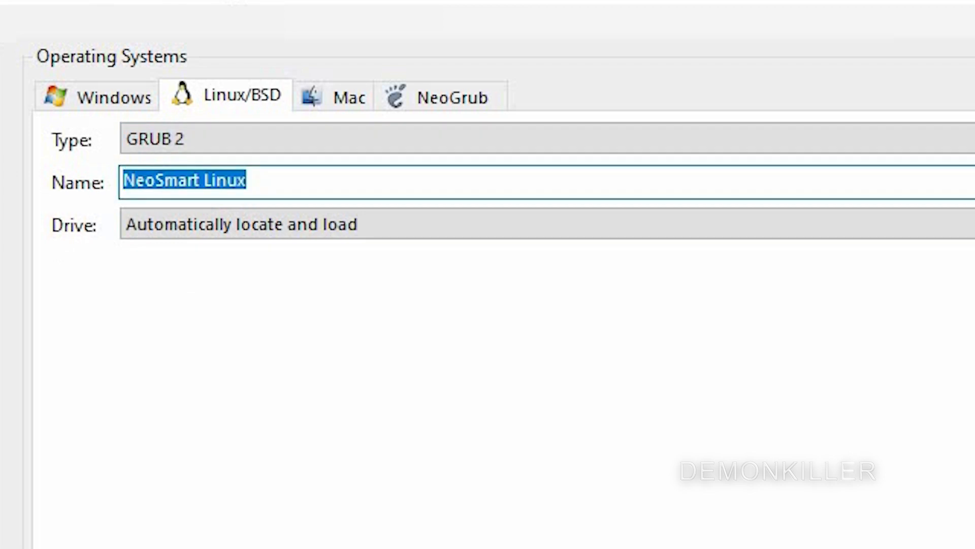
pyautogui.write('Ubuntu 20.')
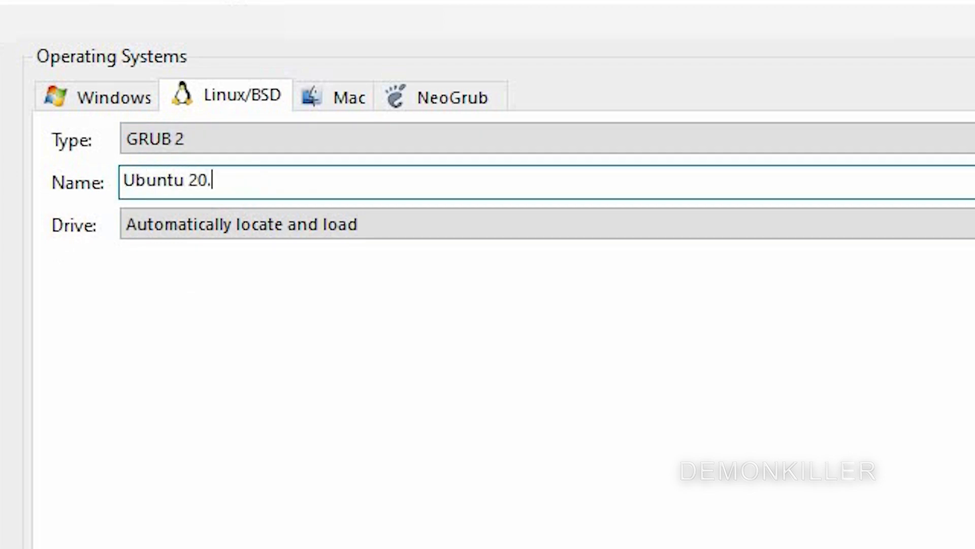
pyautogui.write('04 LTS')
# - Add the entry with Partition 3 (Linux - 333 MiB) as its drive and return to the boot menu editor
pyautogui.click(293, 224)
pyautogui.click(218, 233)
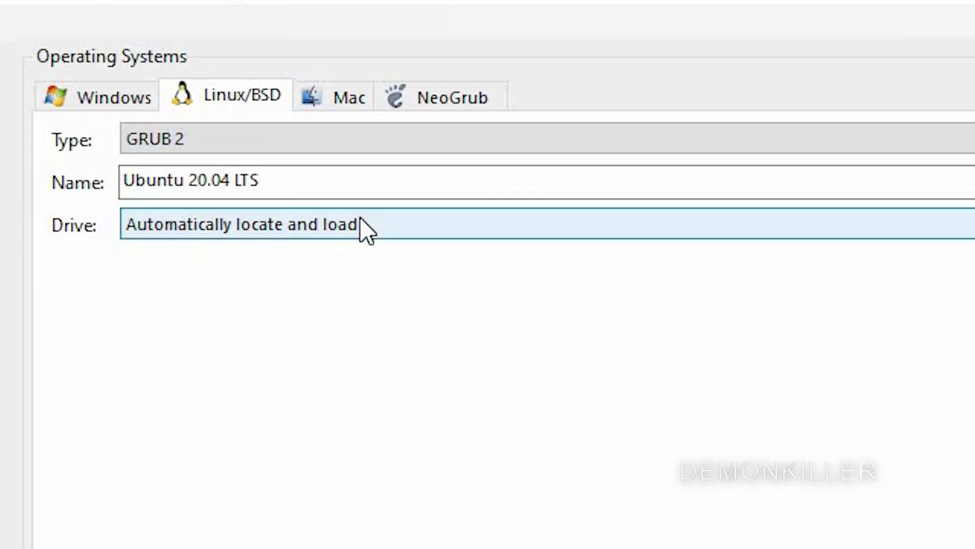
pyautogui.click(413, 230)
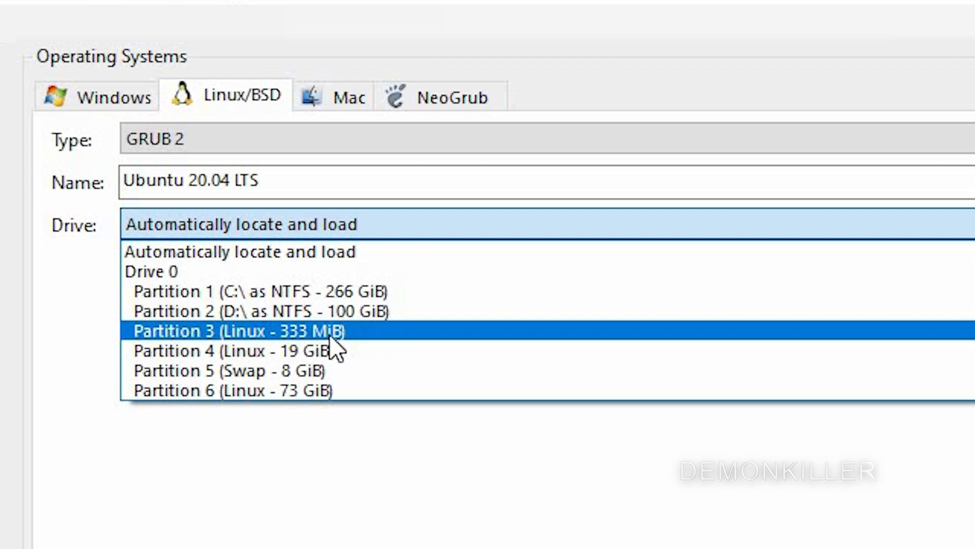
pyautogui.click(368, 335)
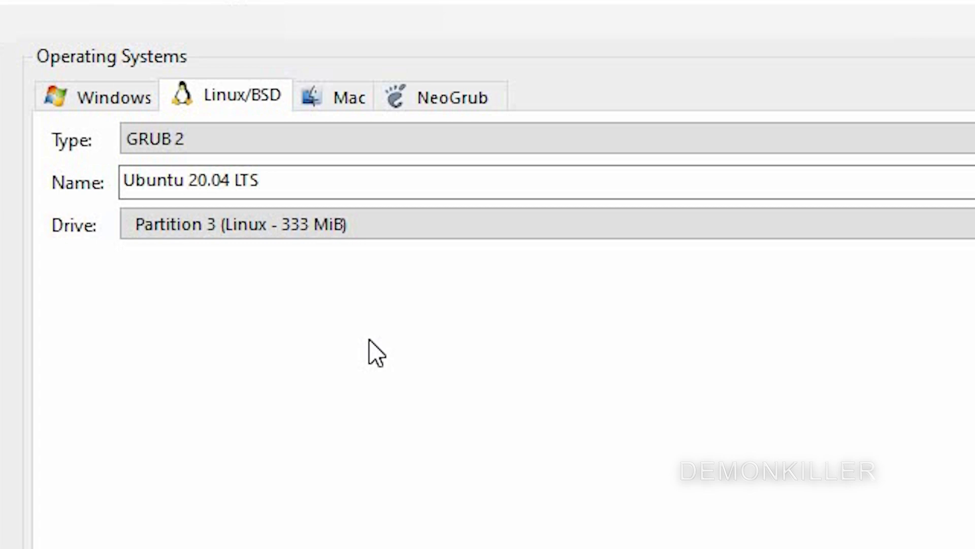
pyautogui.click(247, 237)
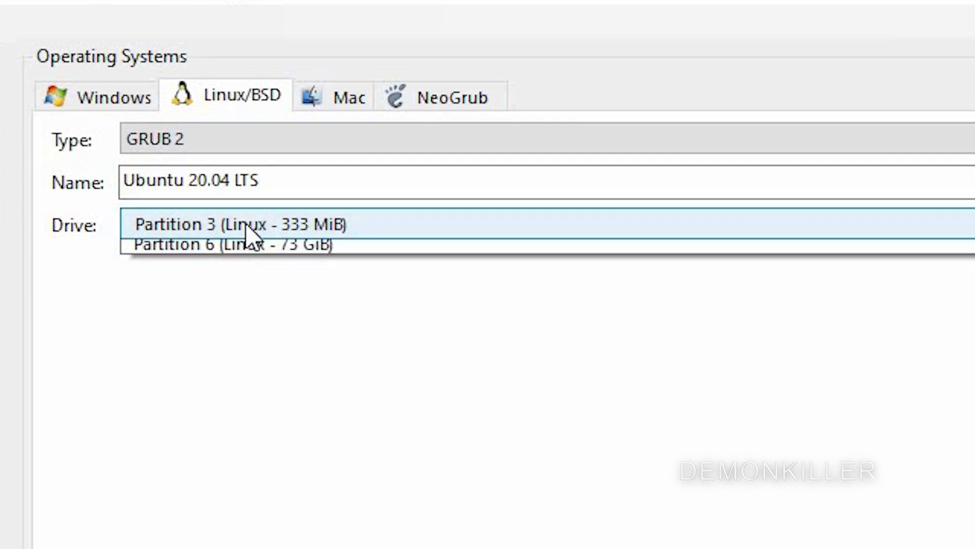
pyautogui.click(247, 333)
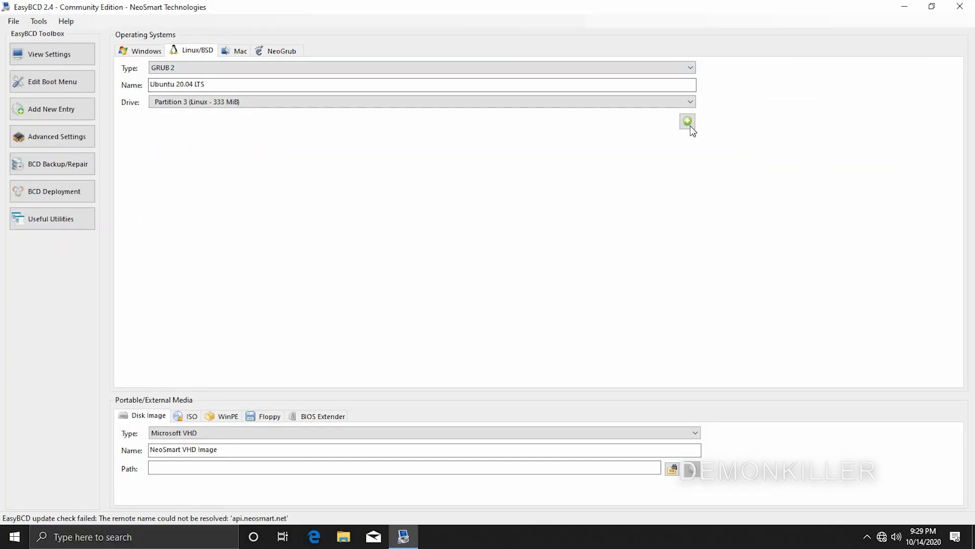
pyautogui.click(90, 82)
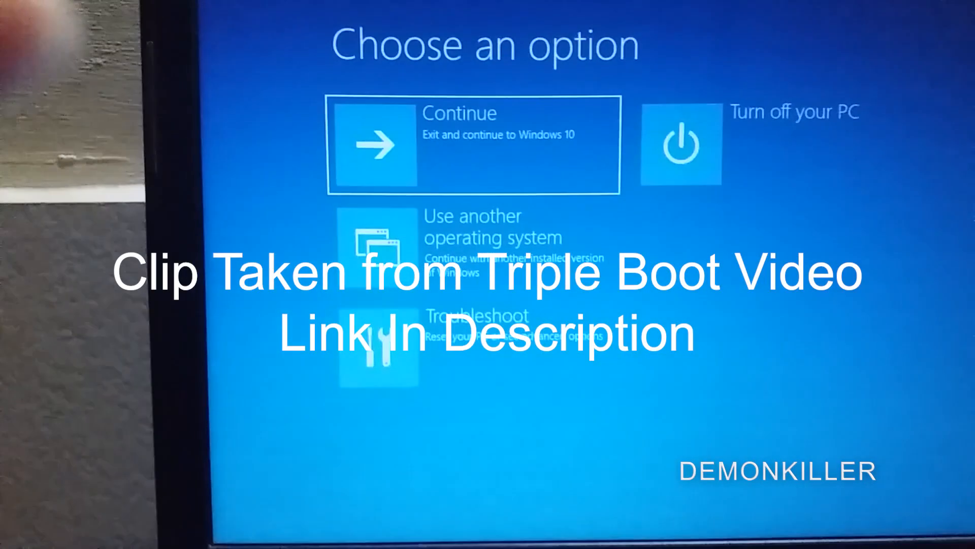
# - Examine the operating system choices offered by the Metro boot screen under the option to use another operating system
pyautogui.press('Down')
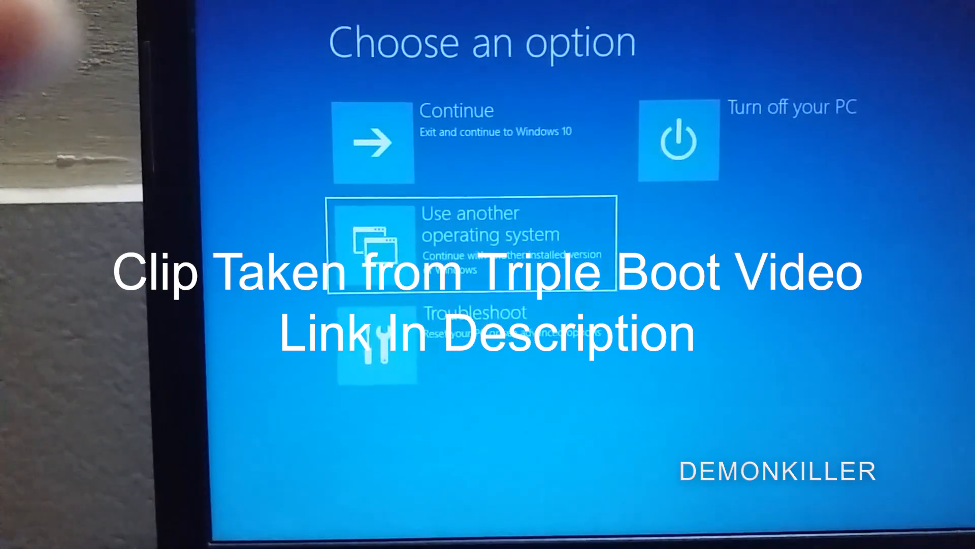
pyautogui.press('Return')
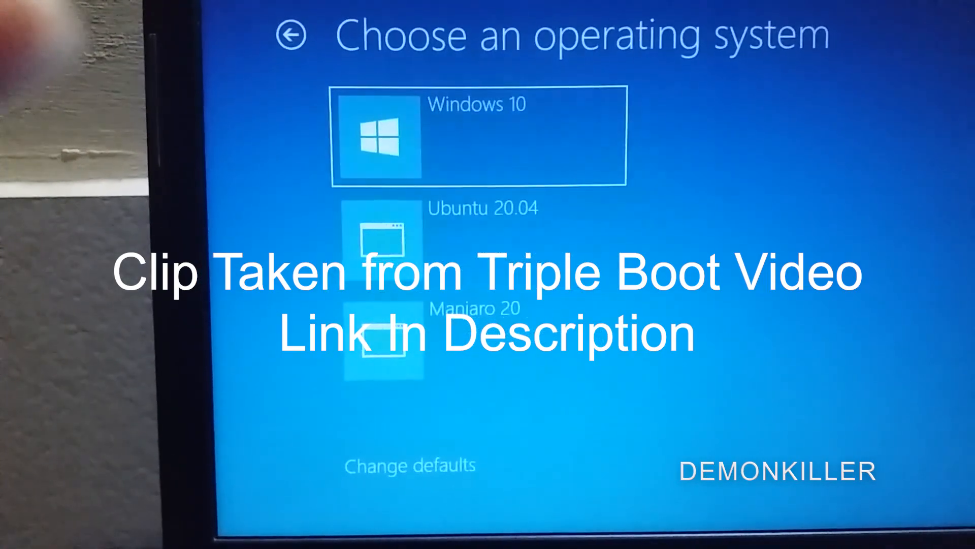
pyautogui.press('Down')
pyautogui.press('Down')
pyautogui.press('Up')
pyautogui.press('Up')
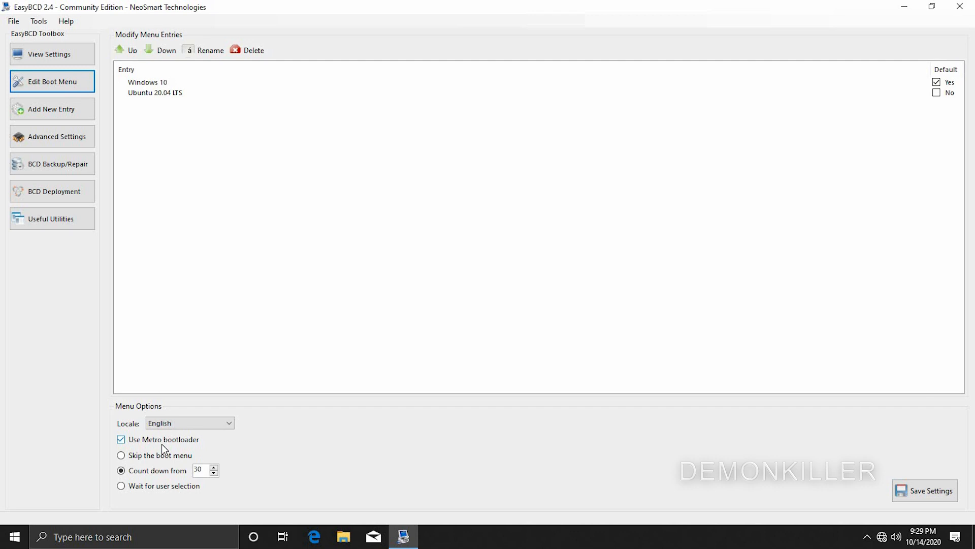
# - Turn off the Metro bootloader and set the boot menu countdown to 10 seconds
pyautogui.click(131, 441)
pyautogui.moveTo(203, 469); pyautogui.dragTo(192, 474)
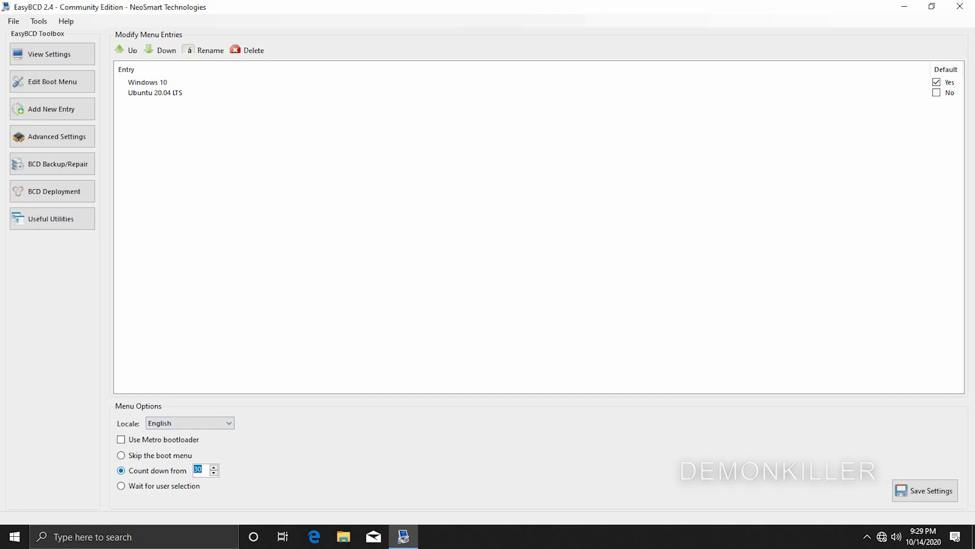
pyautogui.write('10')
# - Make Ubuntu 20.04 LTS the default boot entry
pyautogui.click(935, 94)
pyautogui.click(237, 91)
pyautogui.click(549, 192)
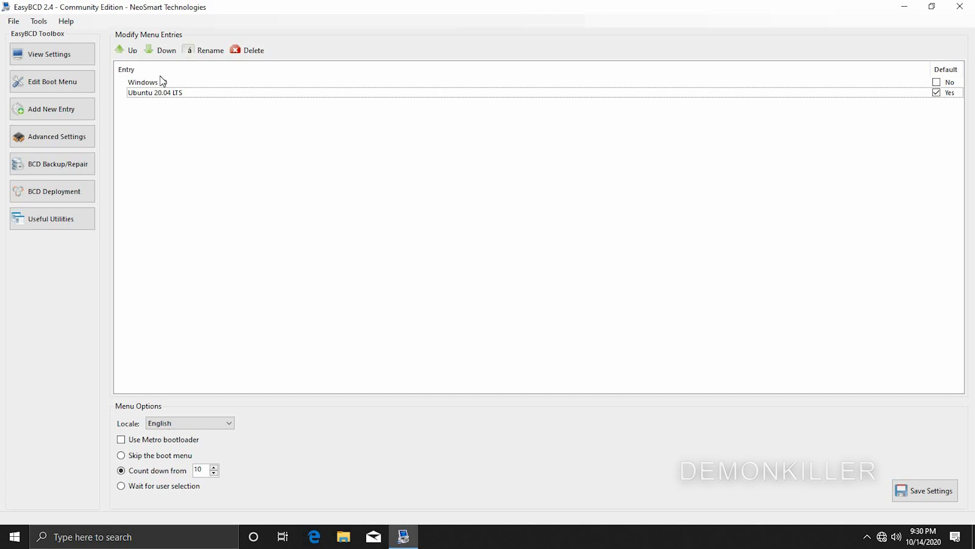
pyautogui.click(172, 83)
pyautogui.click(205, 127)
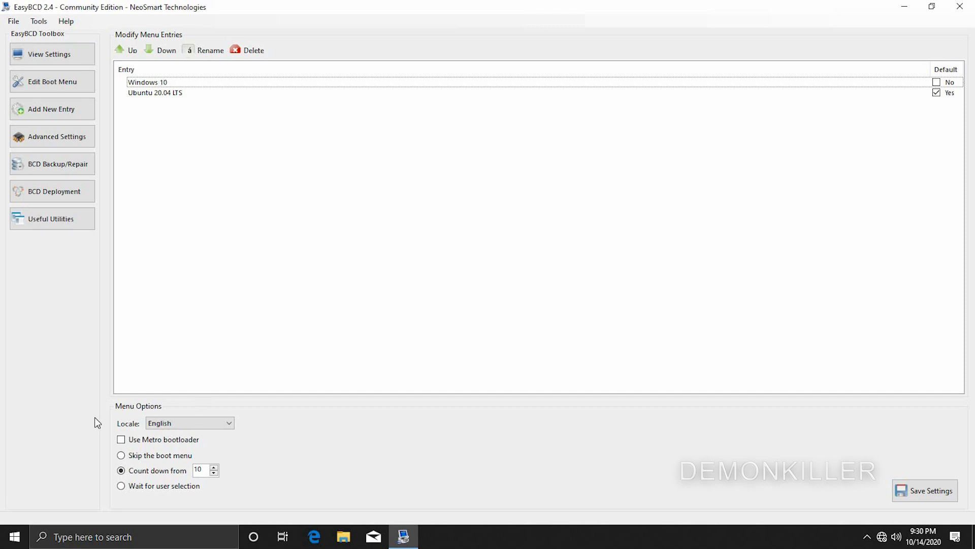
# - Move Ubuntu 20.04 LTS above Windows 10 in the boot menu and save the settings
pyautogui.click(172, 83)
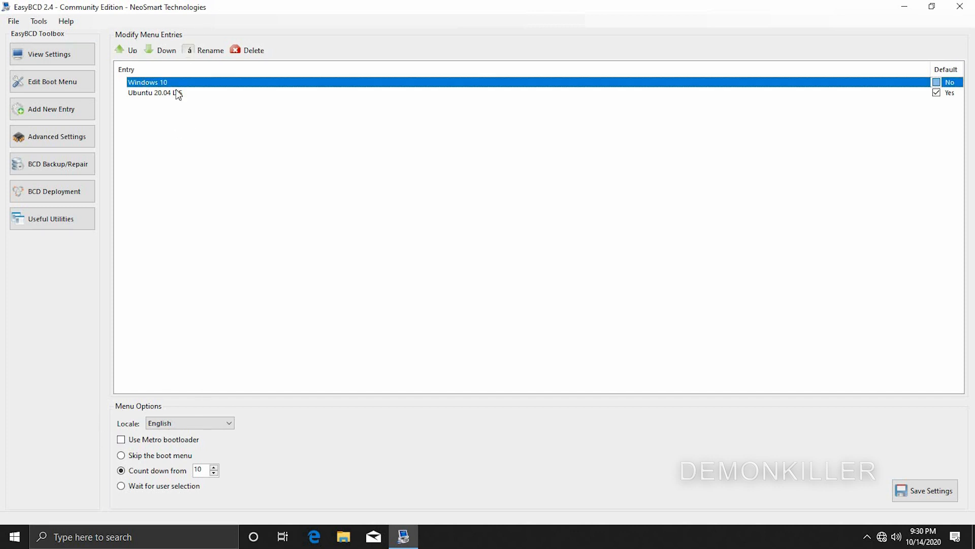
pyautogui.click(185, 95)
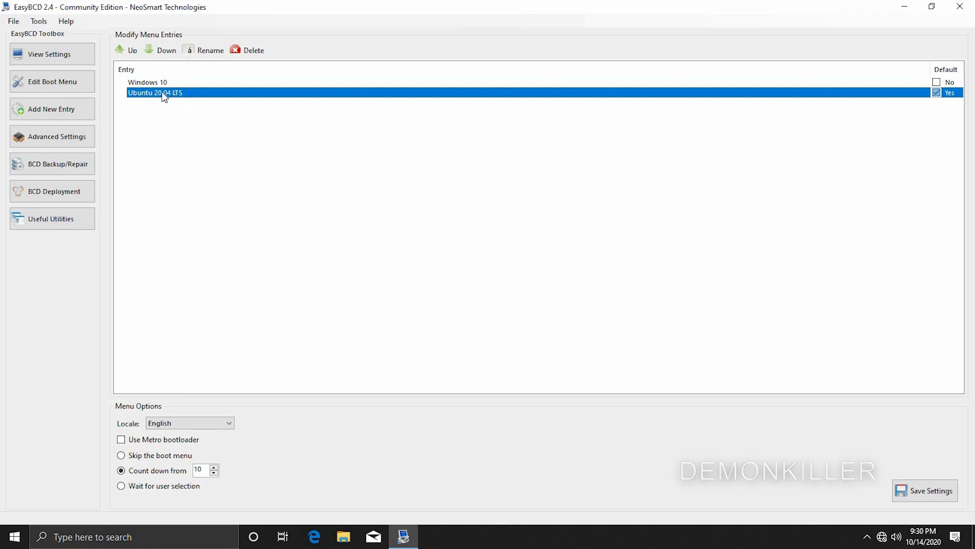
pyautogui.click(127, 51)
pyautogui.click(187, 104)
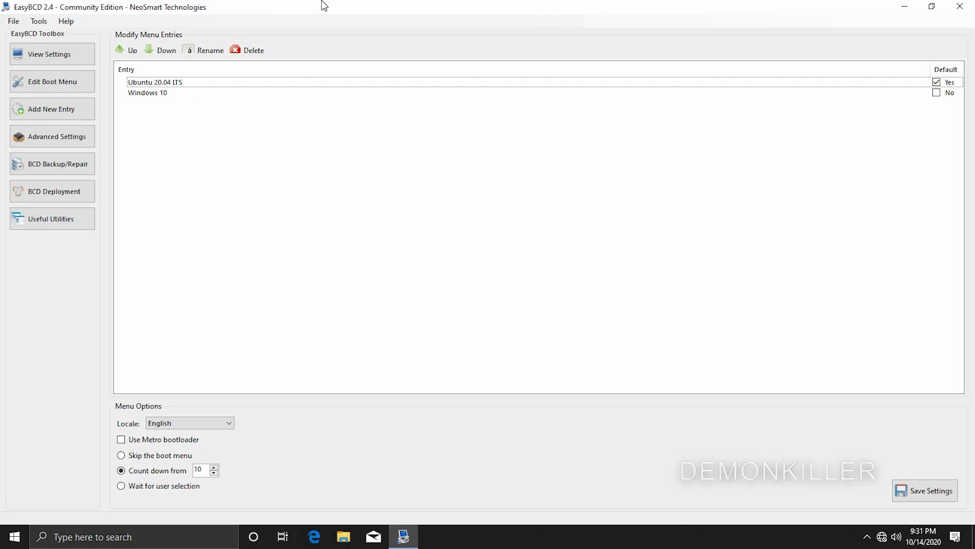
pyautogui.click(918, 492)
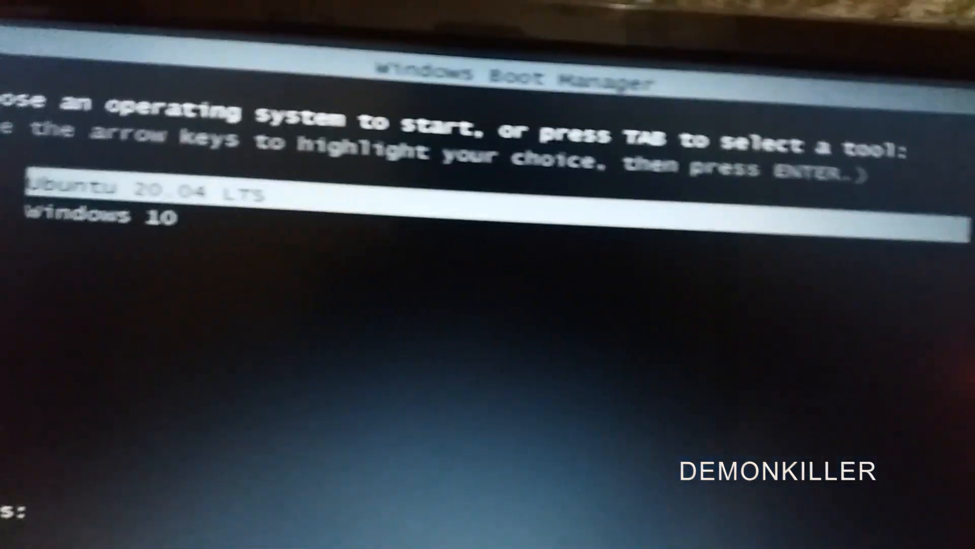
# - Check the Ubuntu 20.04 LTS and Windows 10 choices in Windows Boot Manager, ending with Windows 10 highlighted
pyautogui.press('Down')
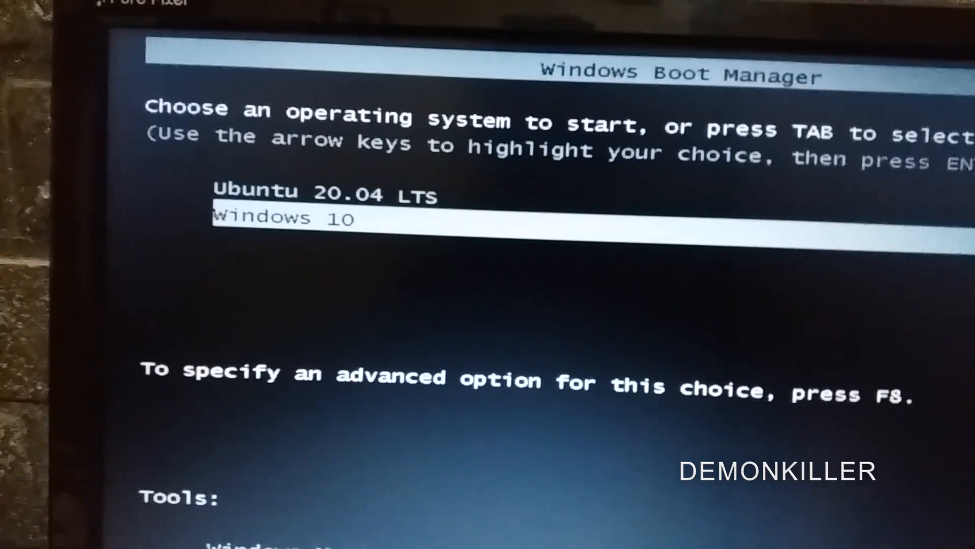
pyautogui.press('Up')
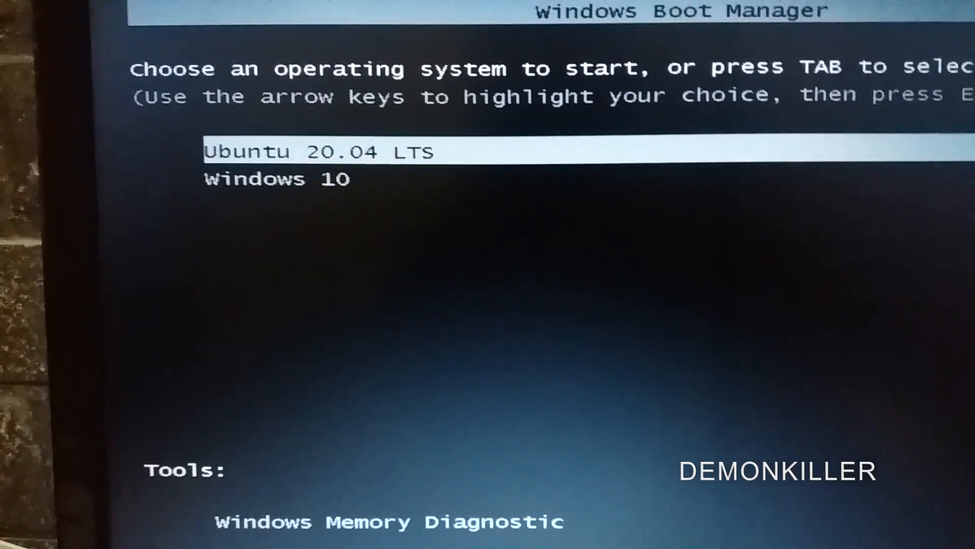
pyautogui.press('Down')
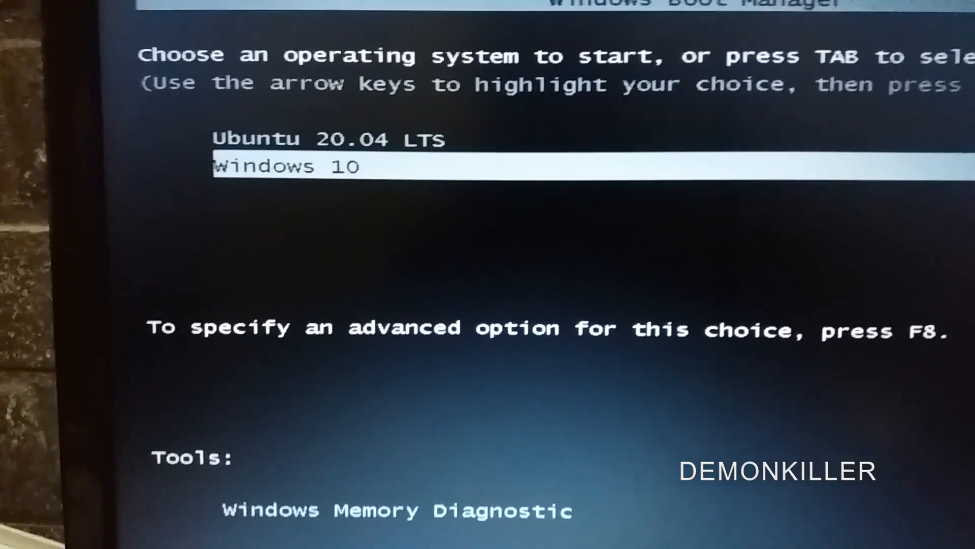